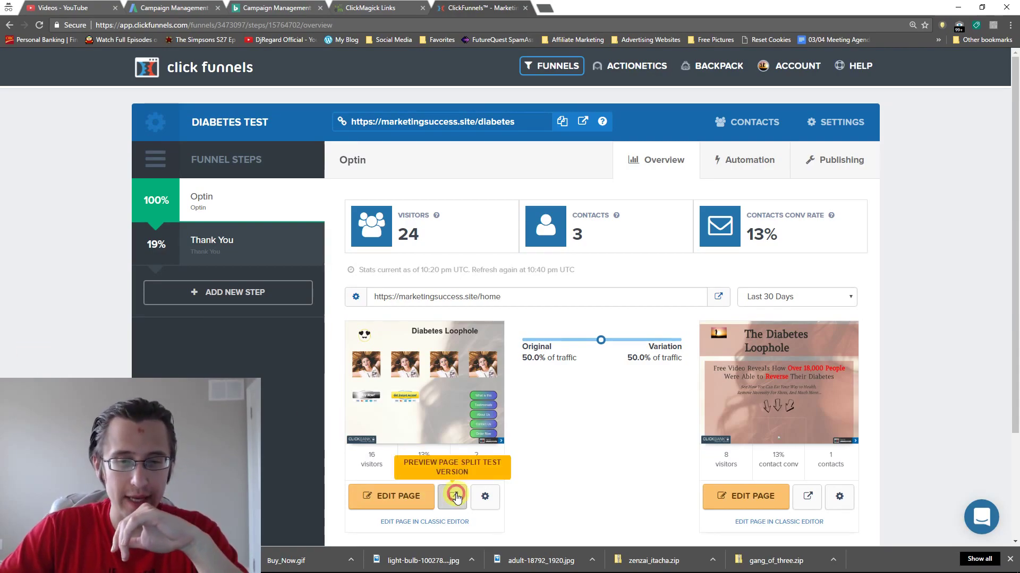
# Preview the Original version's four filtered photos, then open the Optin page in the editor.
pyautogui.click(452, 497)
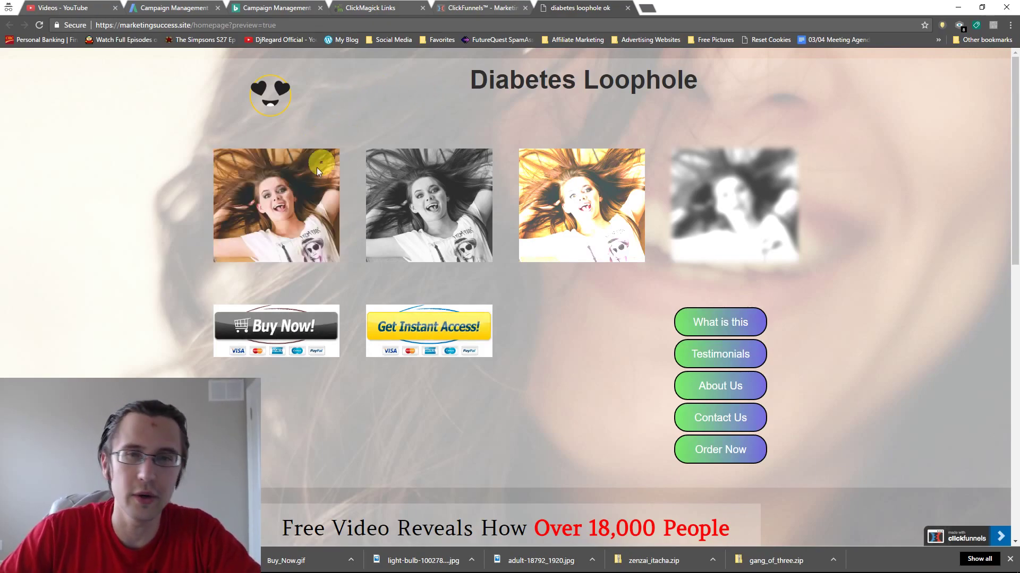
pyautogui.click(627, 8)
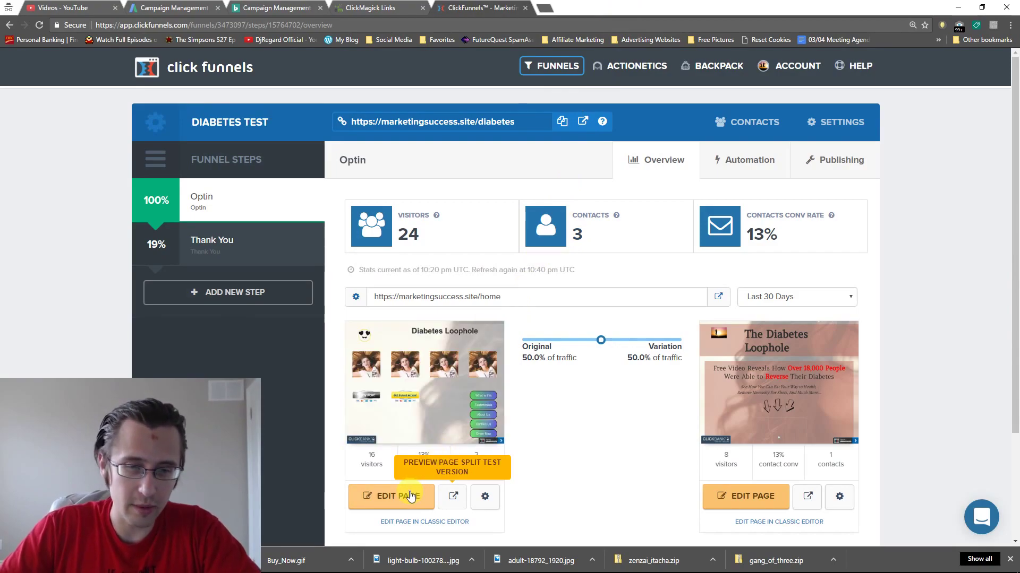
pyautogui.click(410, 495)
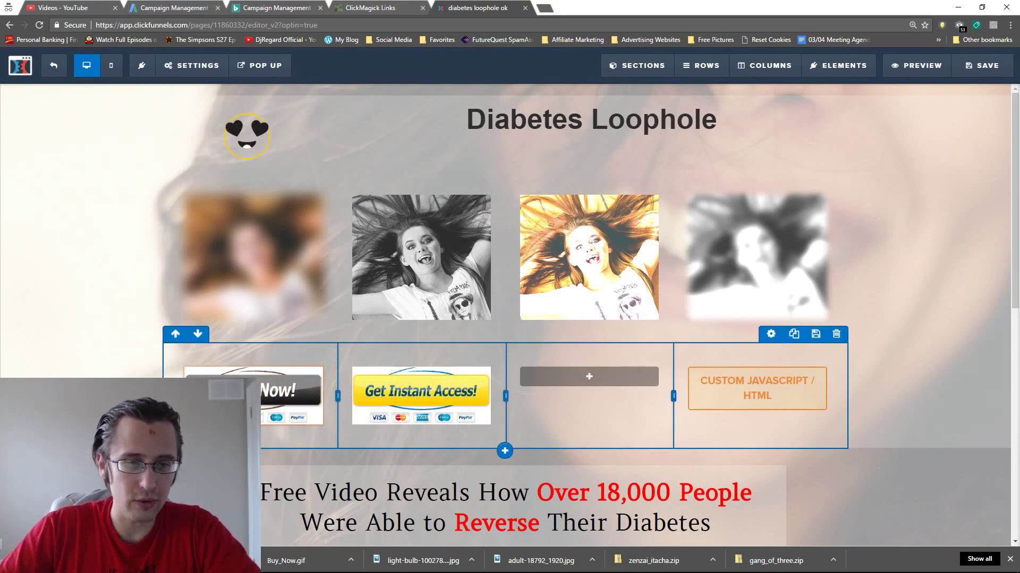
# Select and delete every existing filter rule in the page's Custom CSS.
pyautogui.moveTo(183, 66)
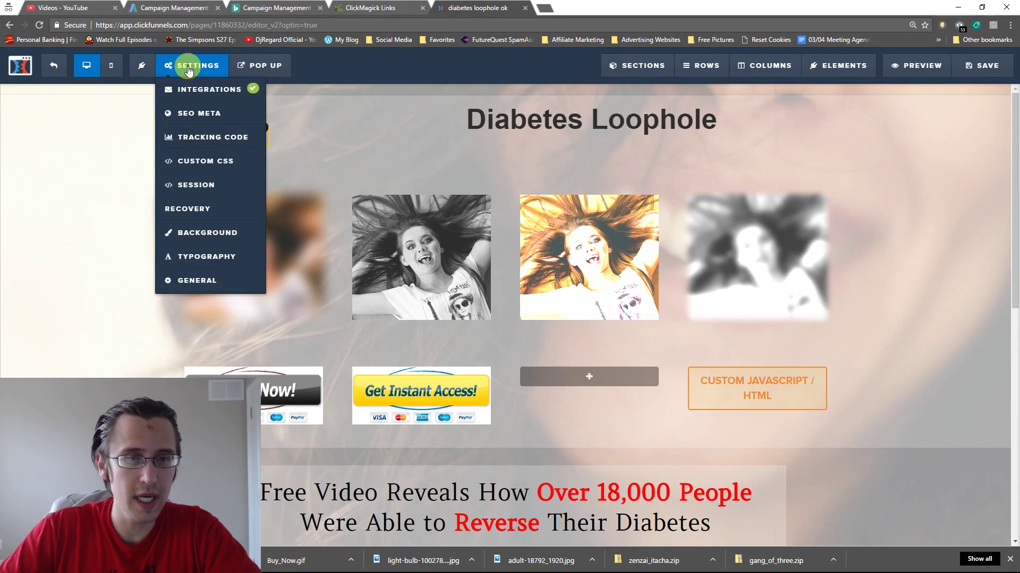
pyautogui.click(196, 161)
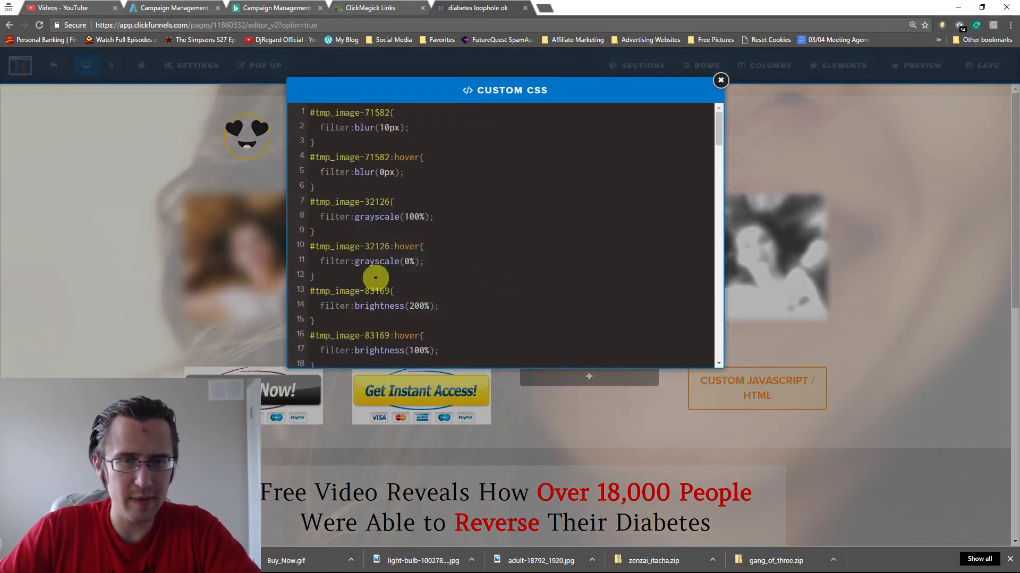
pyautogui.scroll(-3, 370, 207)
pyautogui.scroll(-1, 370, 221)
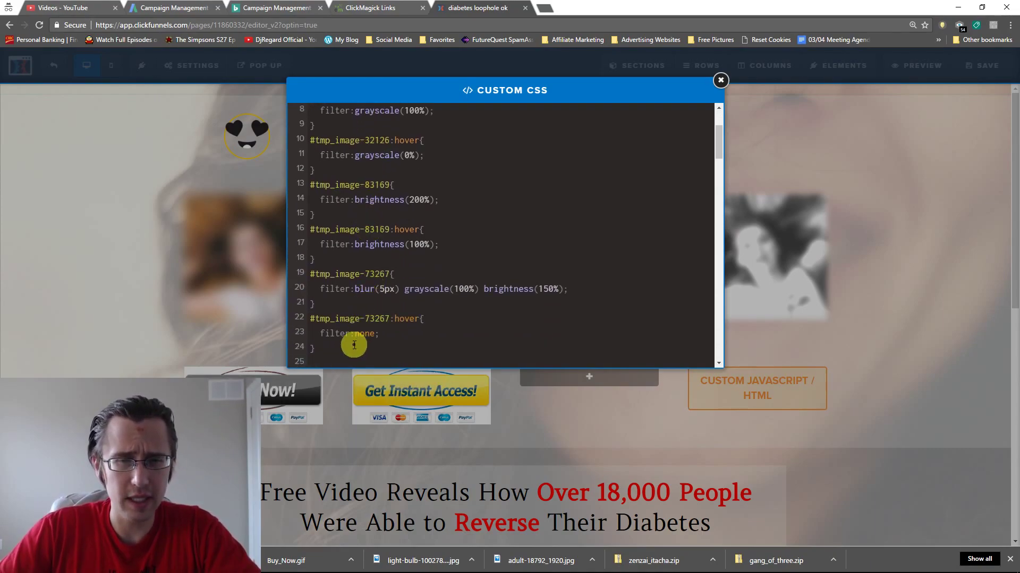
pyautogui.moveTo(329, 352); pyautogui.dragTo(304, 91)
pyautogui.press('BackSpace')
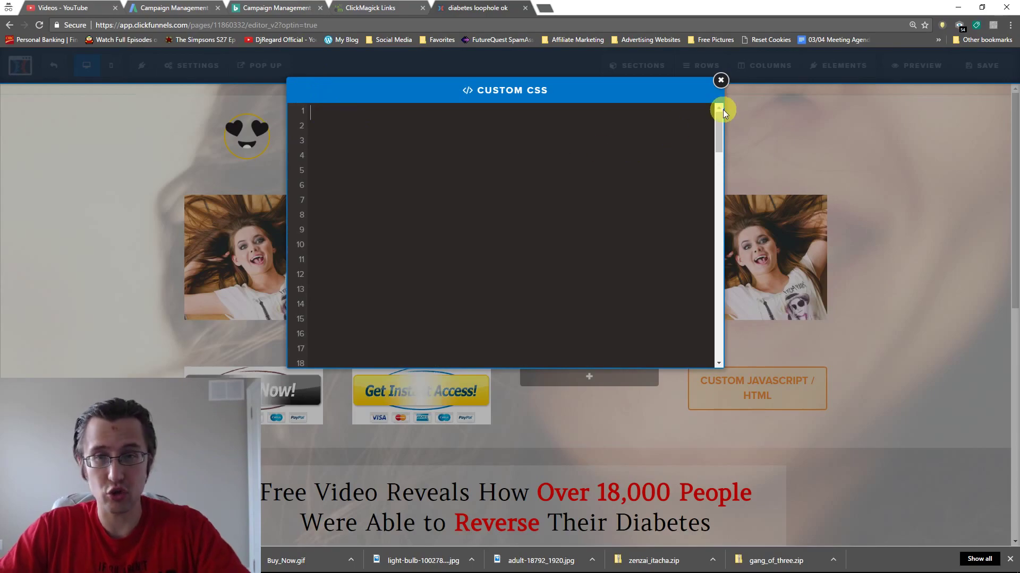
# Close the empty CSS window and look up the first photo's CSS ID via Get CSS Info.
pyautogui.click(720, 80)
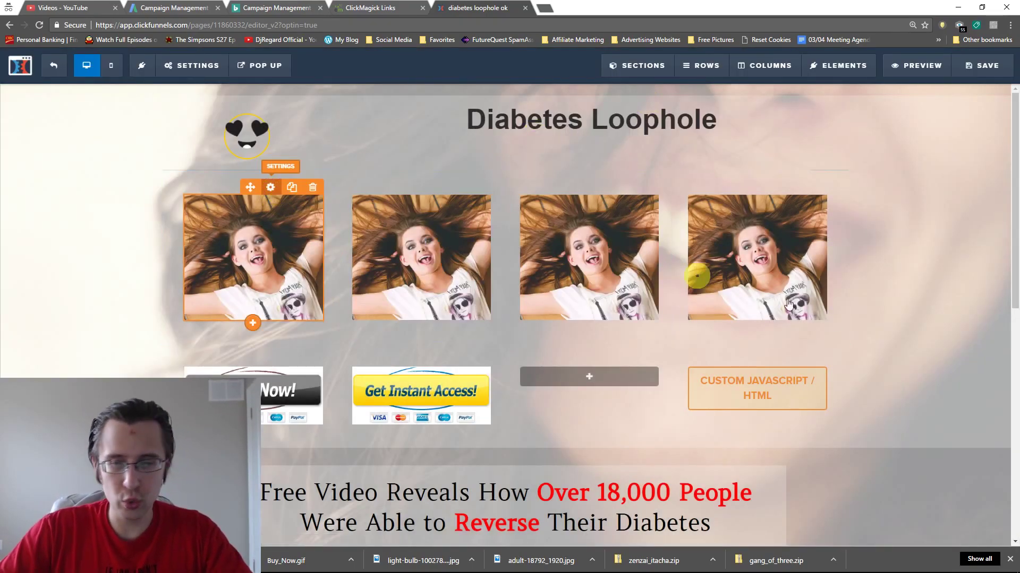
pyautogui.click(271, 190)
pyautogui.click(962, 530)
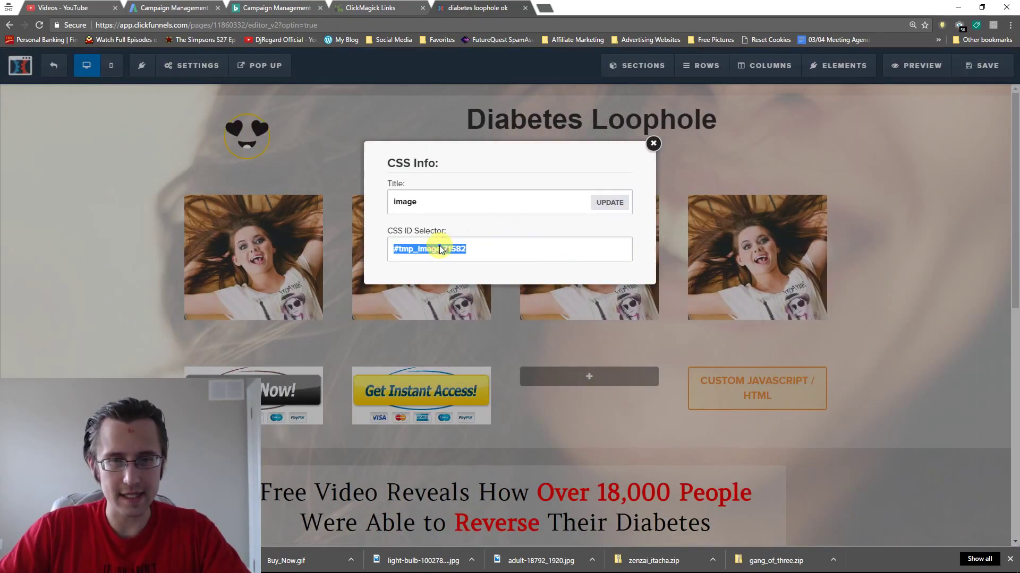
pyautogui.click(653, 144)
# Add a filter:blur rule for #tmp_image-71582 in Custom CSS, settling the blur at 7px.
pyautogui.click(200, 69)
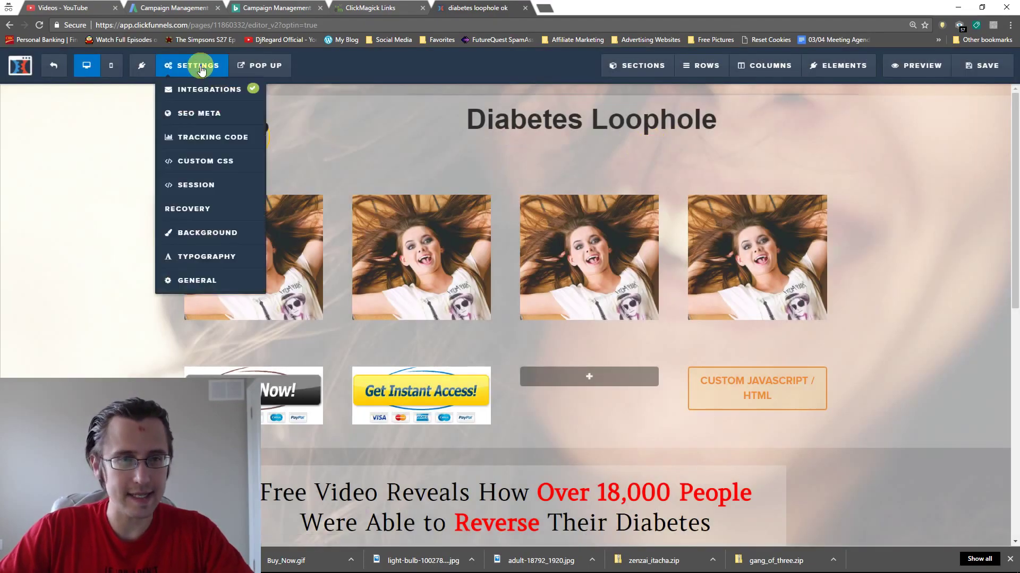
pyautogui.click(205, 160)
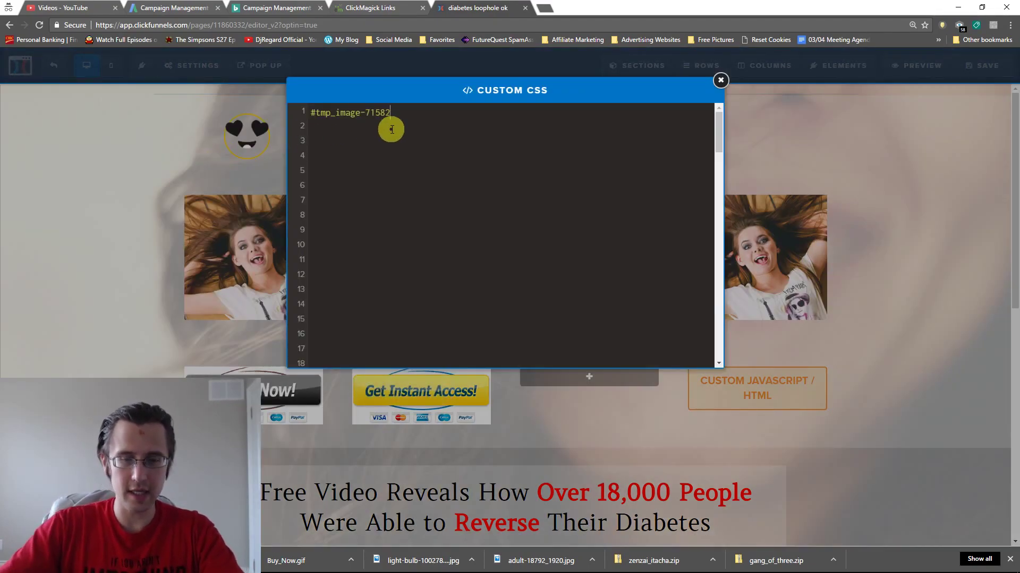
pyautogui.write('{   ')
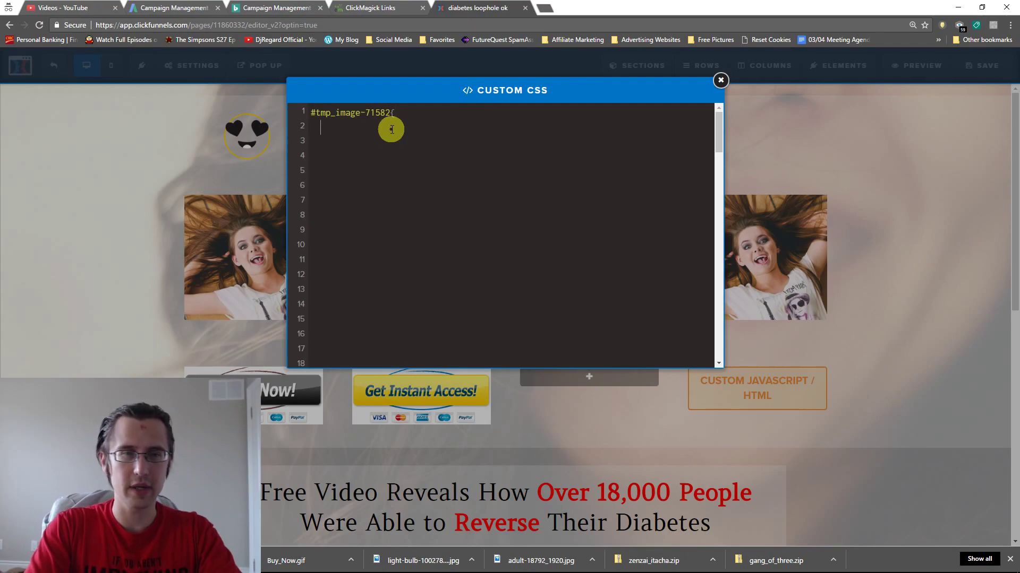
pyautogui.write('filter:blur(0px')
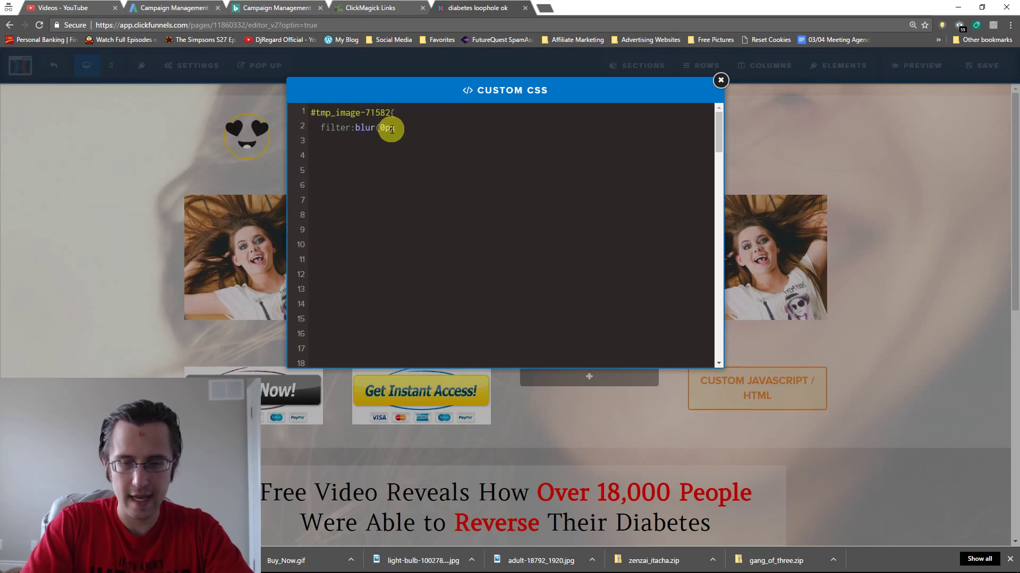
pyautogui.write(');')
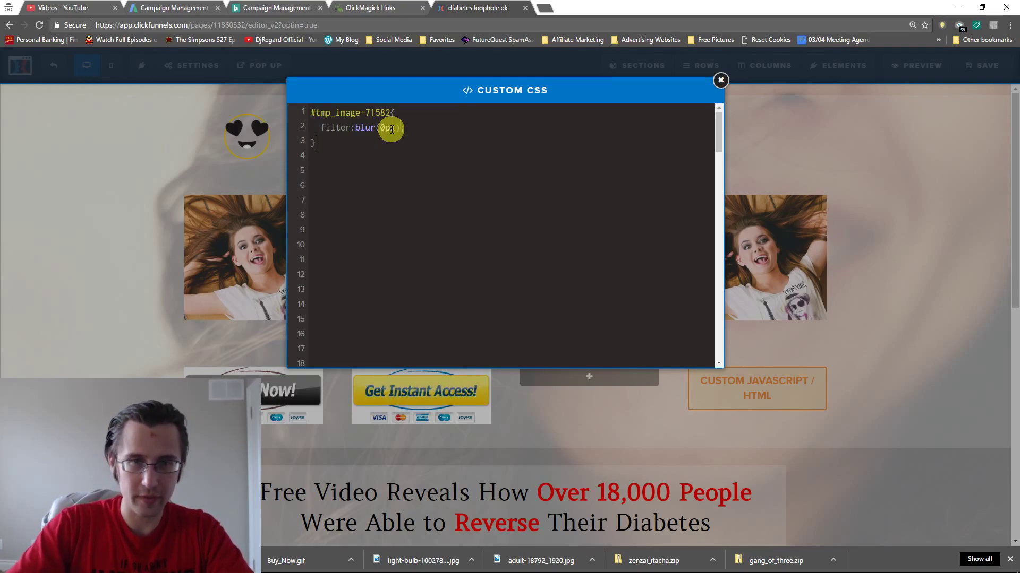
pyautogui.press('Down')
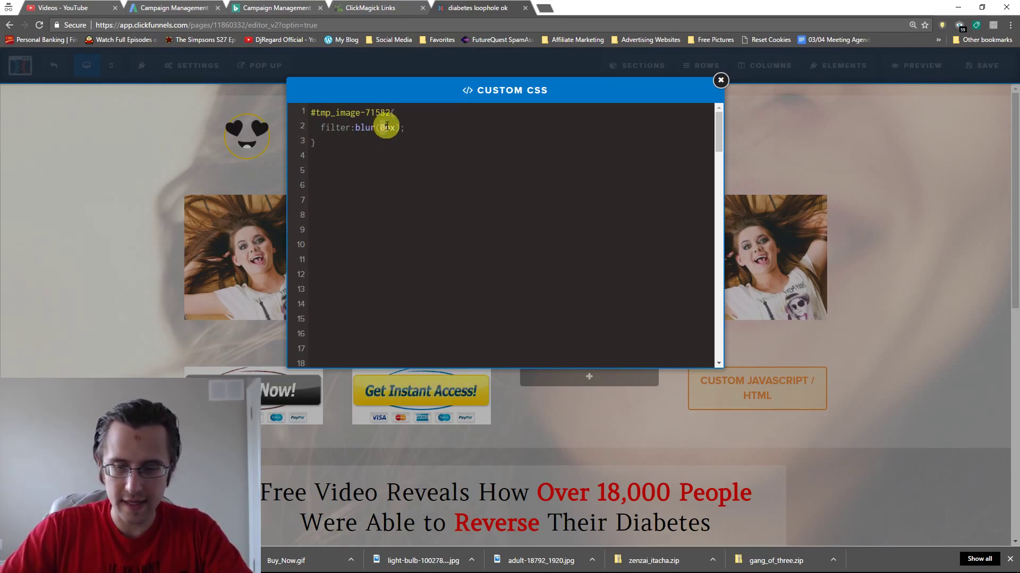
pyautogui.click(386, 127)
pyautogui.press('BackSpace')
pyautogui.write('1')
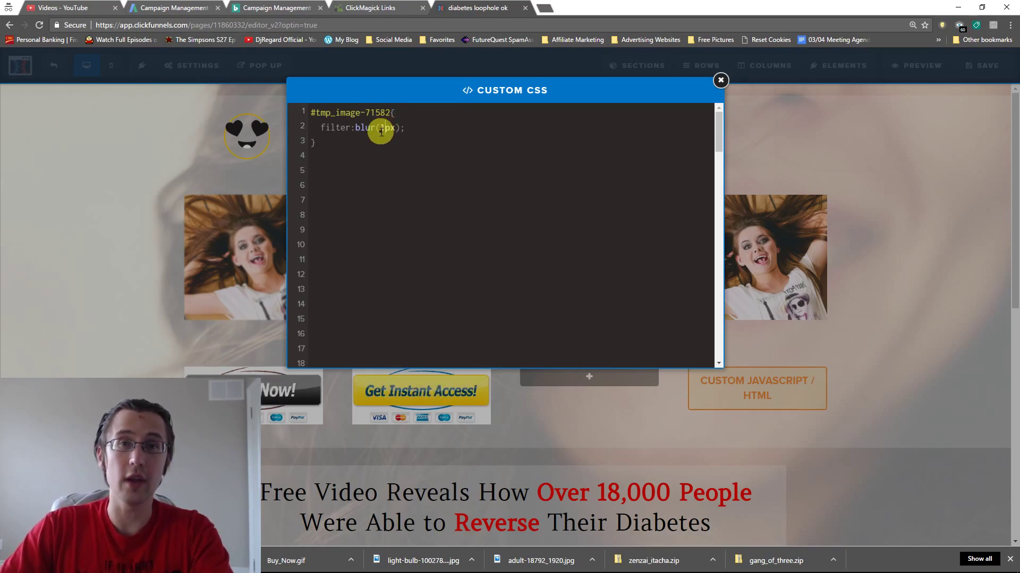
pyautogui.doubleClick(394, 128)
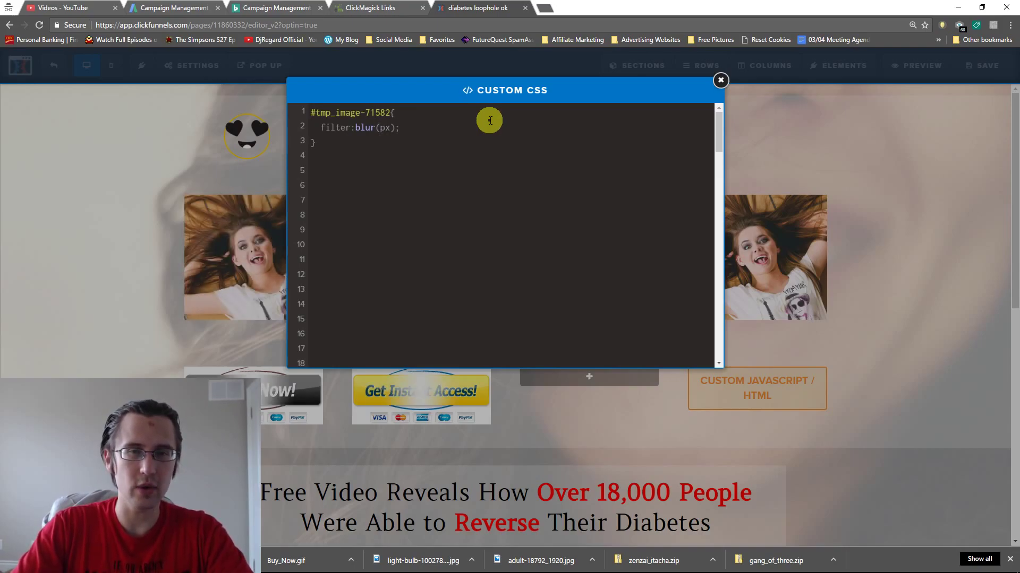
pyautogui.write('6')
pyautogui.press('BackSpace')
pyautogui.write('7')
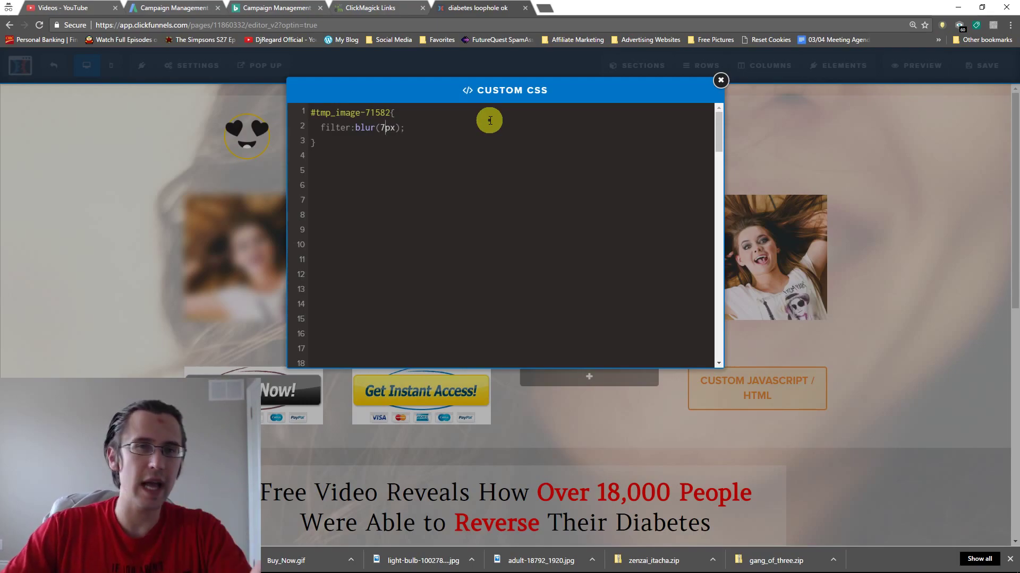
# Add :hover to the first photo's selector so the 7px blur applies only on hover.
pyautogui.click(390, 113)
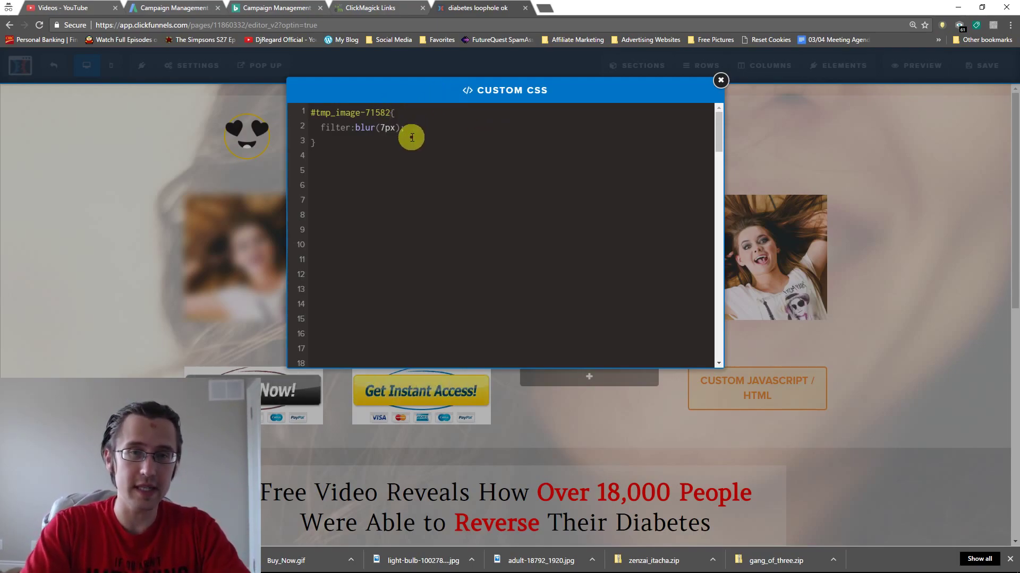
pyautogui.write(':hover')
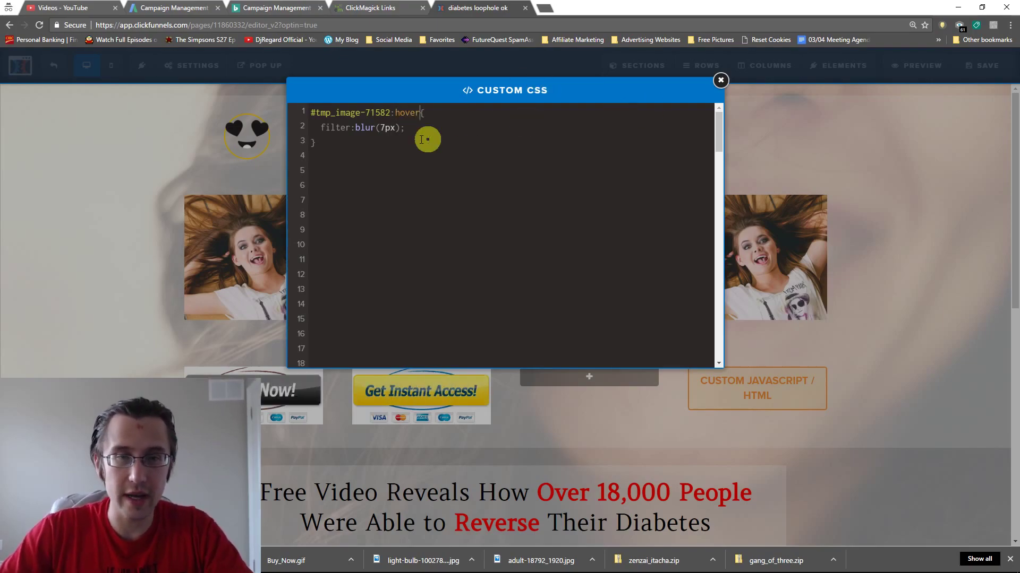
pyautogui.click(714, 82)
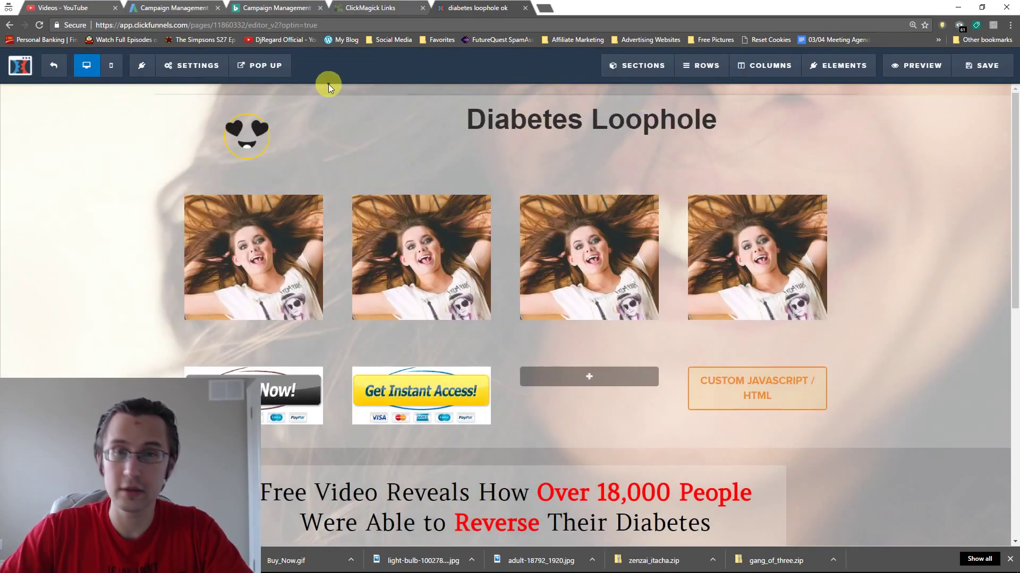
# Select the three lines of the hover-blur rule in Custom CSS for reuse.
pyautogui.moveTo(198, 66)
pyautogui.click(207, 161)
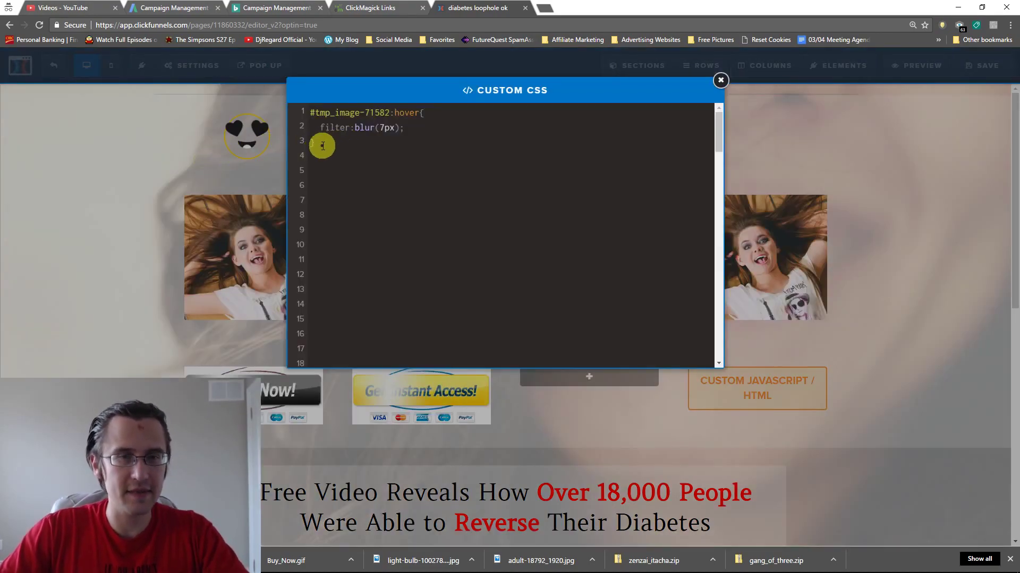
pyautogui.moveTo(319, 143); pyautogui.dragTo(305, 114)
pyautogui.click(718, 82)
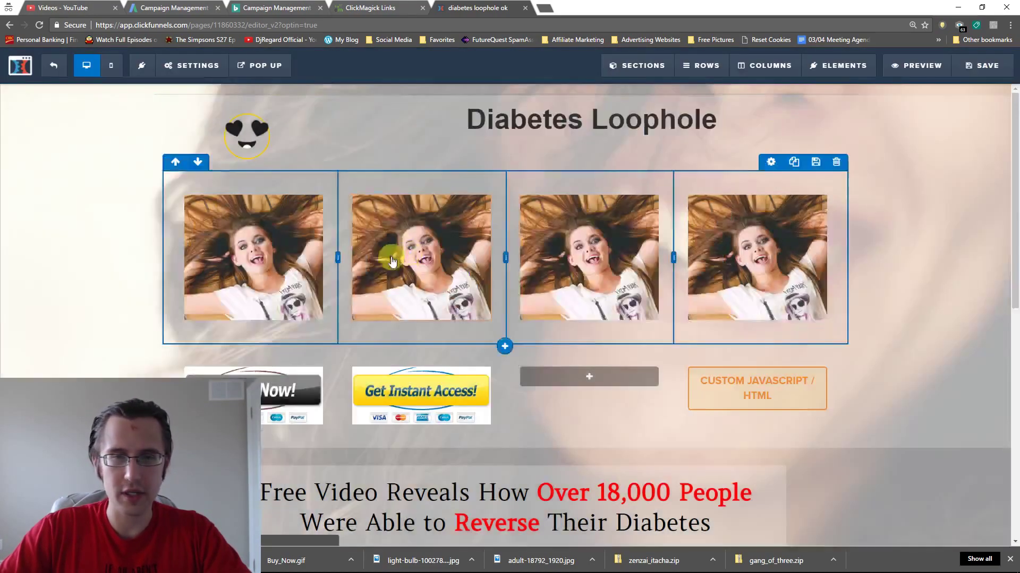
# Copy the second photo's CSS ID, #tmp_image-32126, from its CSS info.
pyautogui.click(441, 185)
pyautogui.click(963, 531)
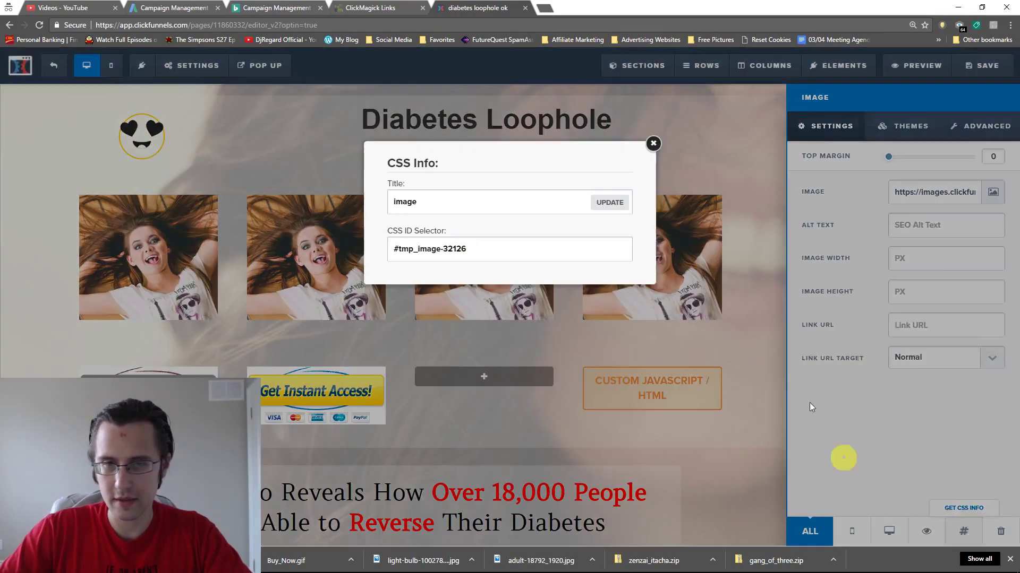
pyautogui.tripleClick(444, 253)
pyautogui.click(653, 144)
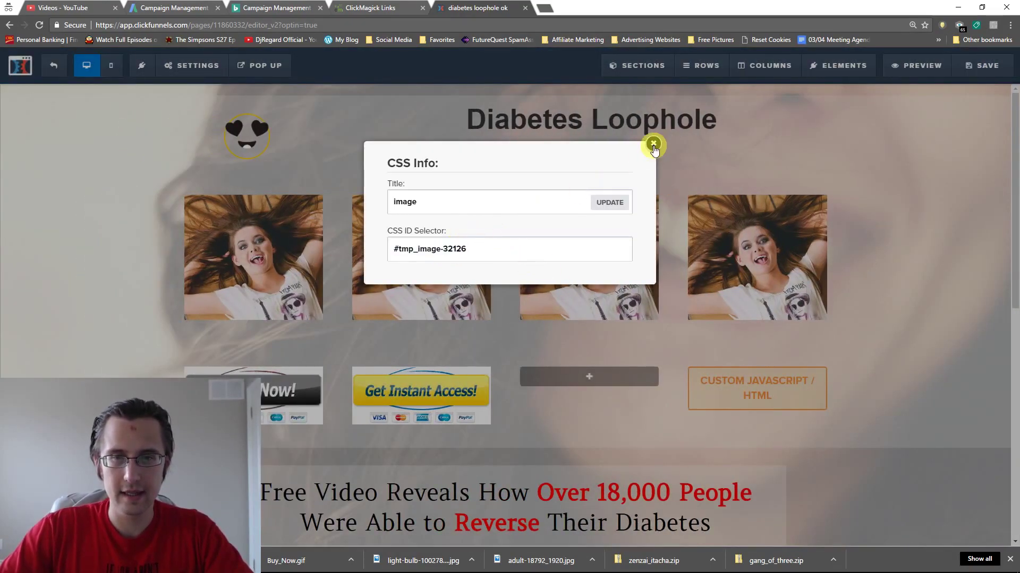
# Give the #tmp_image-32126 rule filter:grayscale(0%); in Custom CSS.
pyautogui.click(210, 67)
pyautogui.click(192, 159)
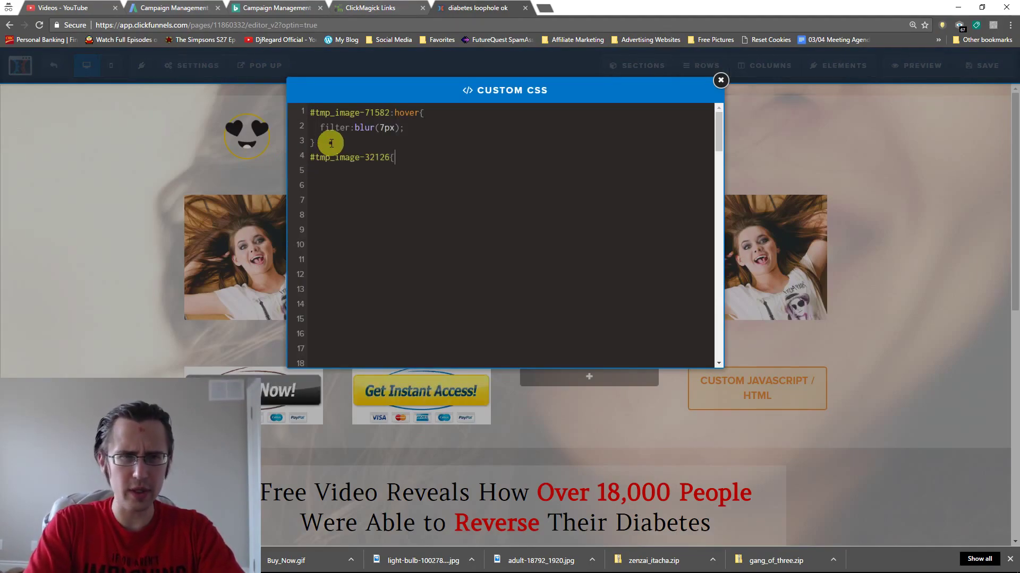
pyautogui.write('r:')
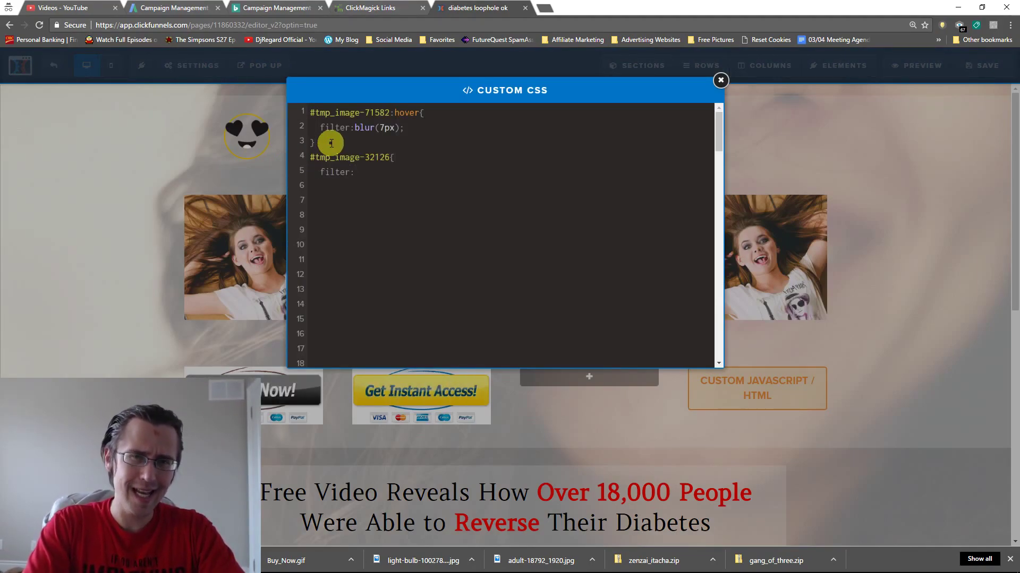
pyautogui.write('grayscal')
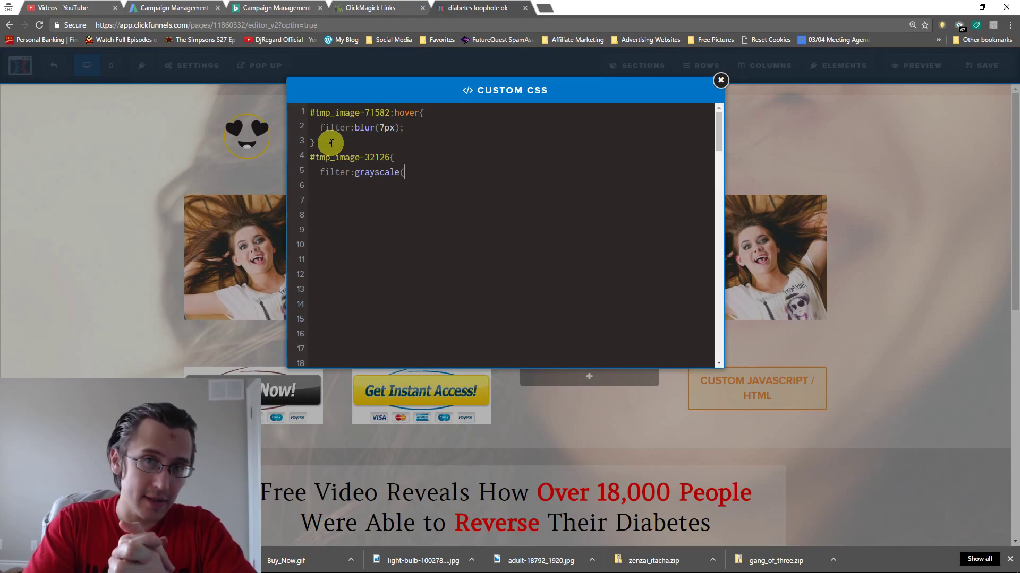
pyautogui.write('e(')
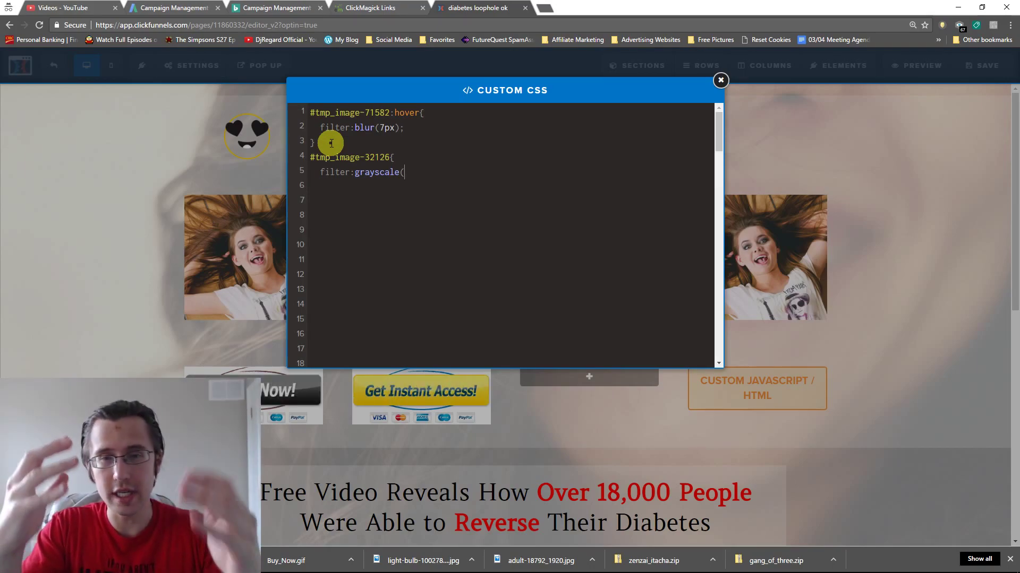
pyautogui.write('0')
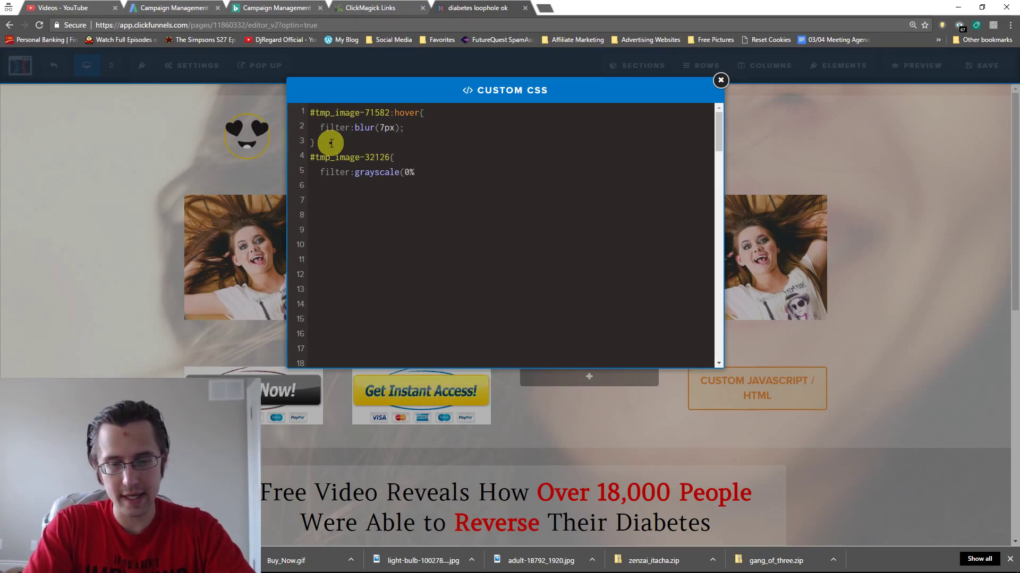
pyautogui.write('%);')
pyautogui.press('Return')
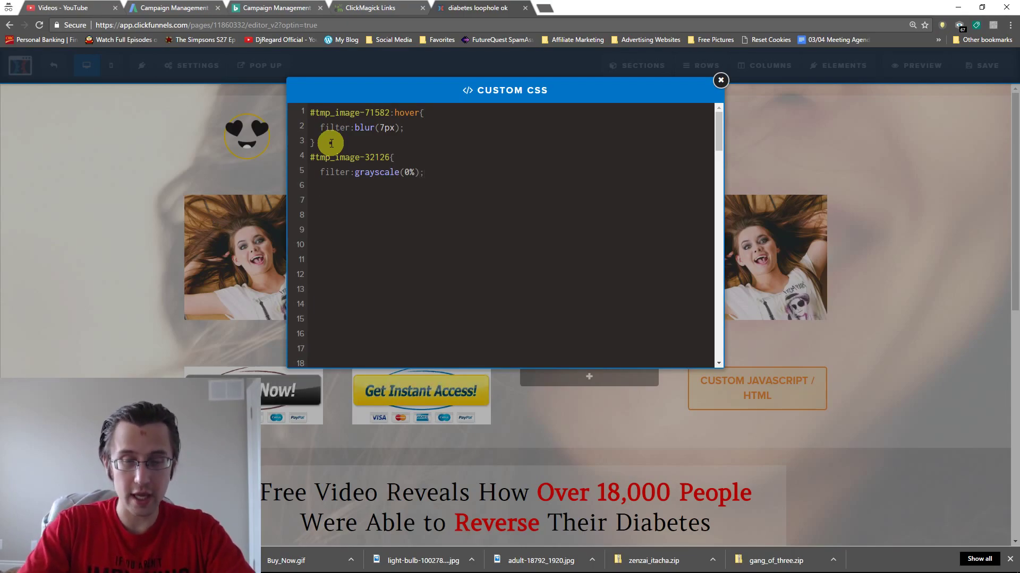
# Preview the second photo with grayscale at 100% and then at 400%.
pyautogui.click(720, 80)
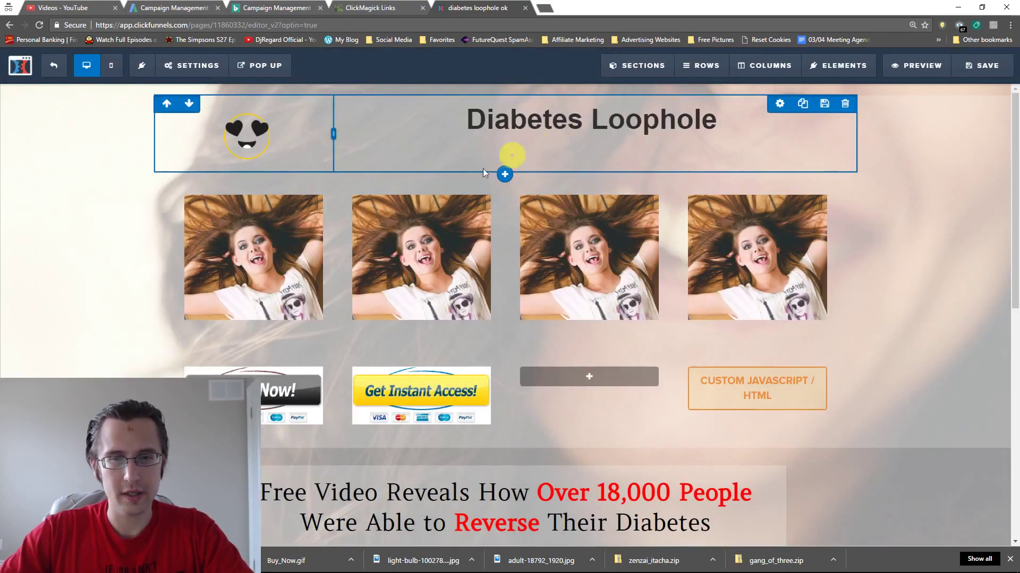
pyautogui.click(180, 65)
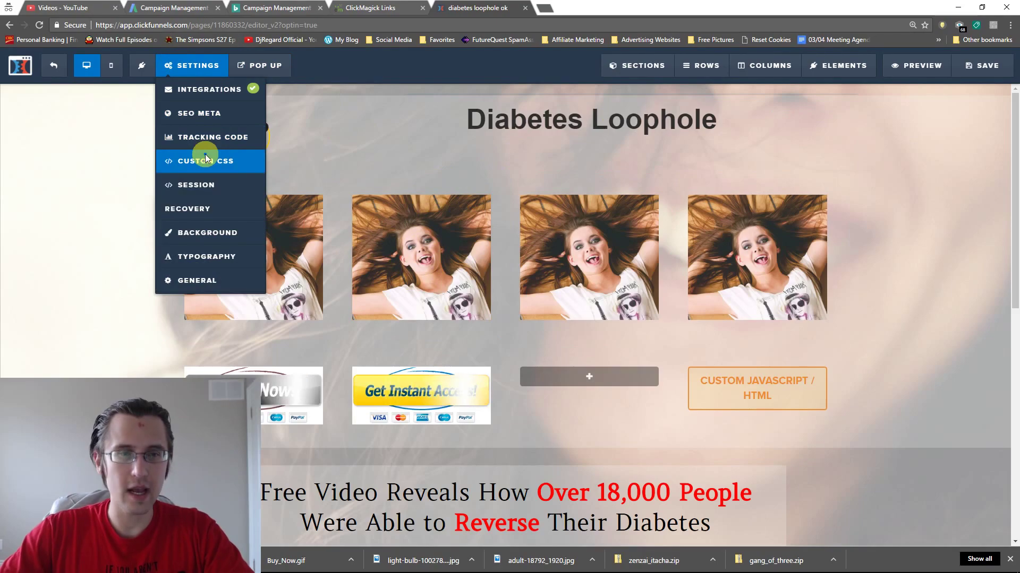
pyautogui.click(233, 159)
pyautogui.write('100%);')
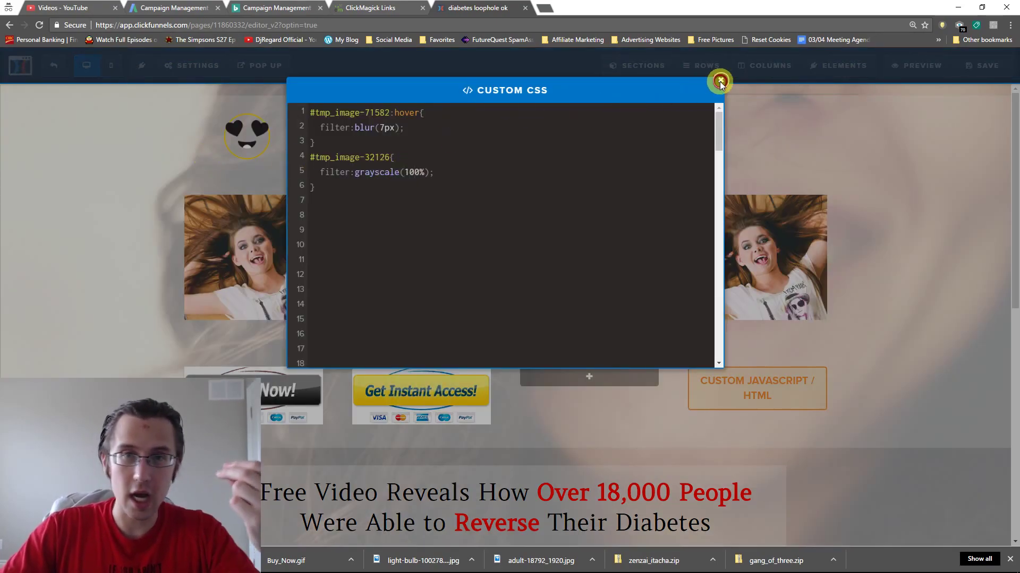
pyautogui.click(720, 80)
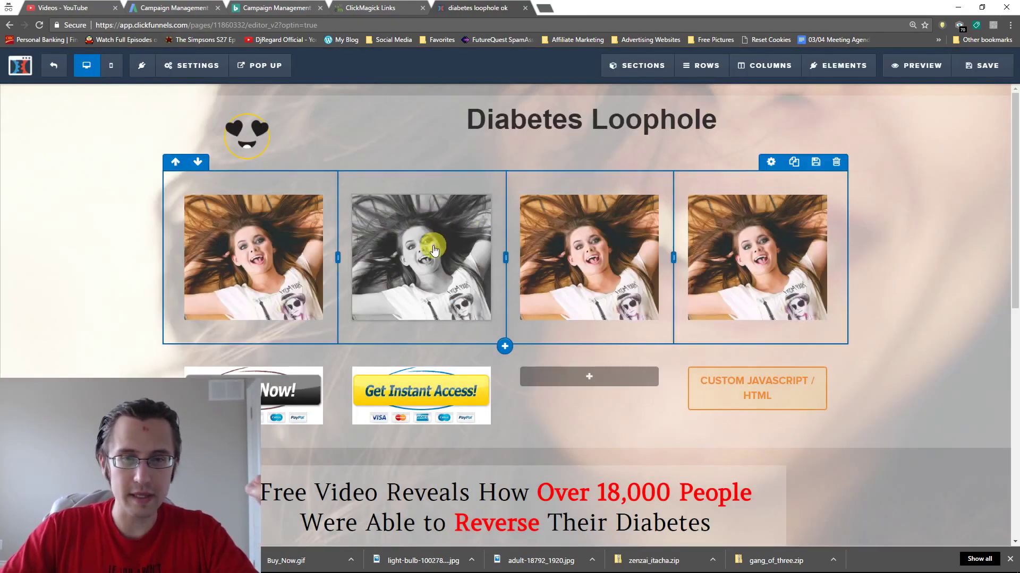
pyautogui.click(191, 65)
pyautogui.click(236, 159)
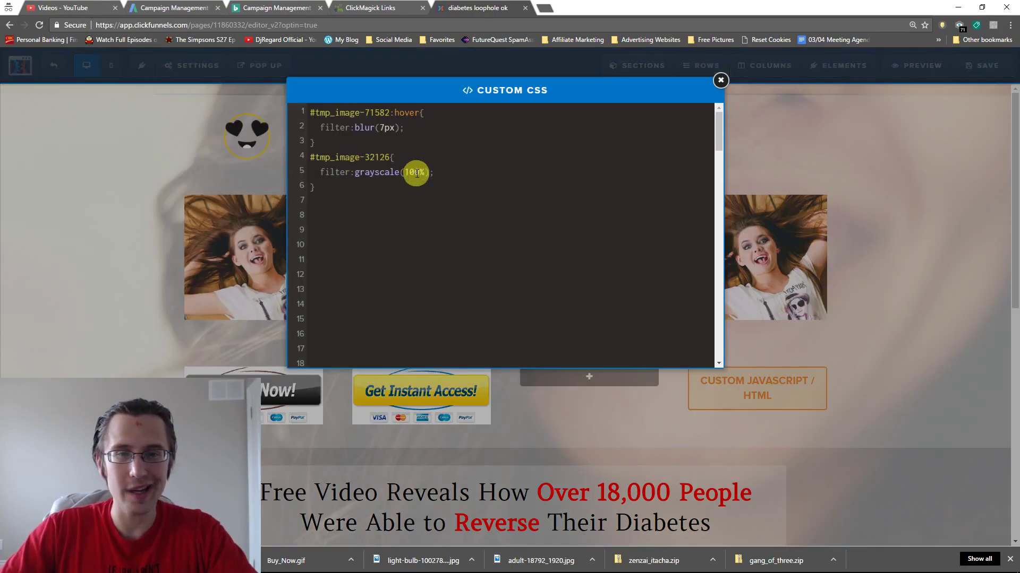
pyautogui.press('BackSpace')
pyautogui.write('4')
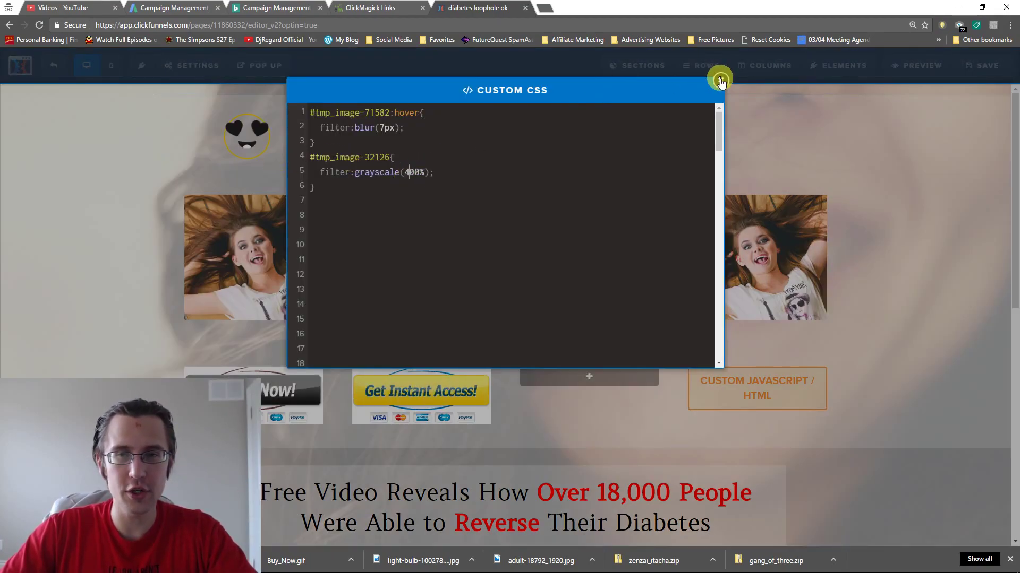
pyautogui.click(720, 81)
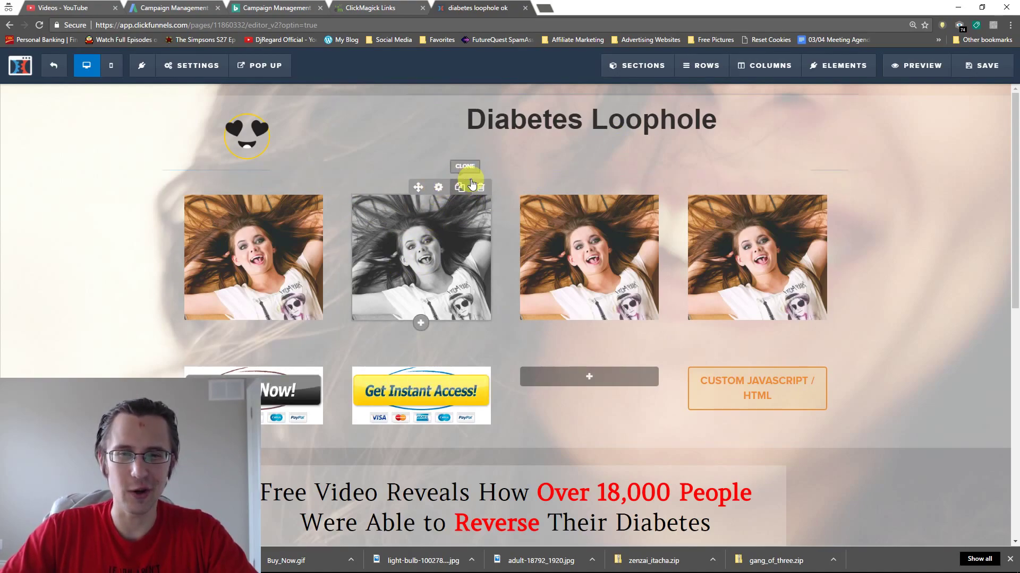
# Set the second photo's grayscale to 50% and preview it.
pyautogui.click(191, 65)
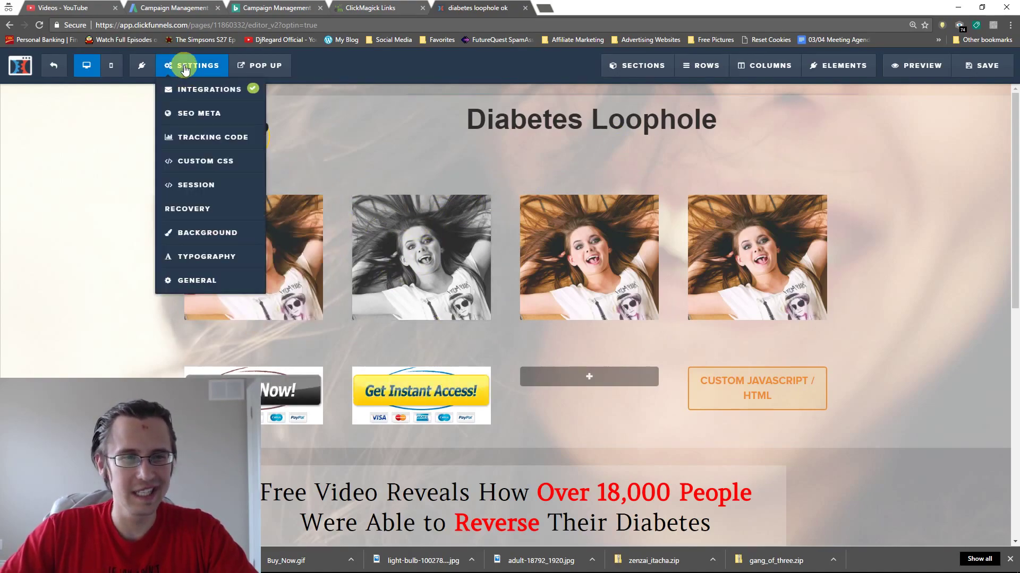
pyautogui.click(248, 164)
pyautogui.click(403, 173)
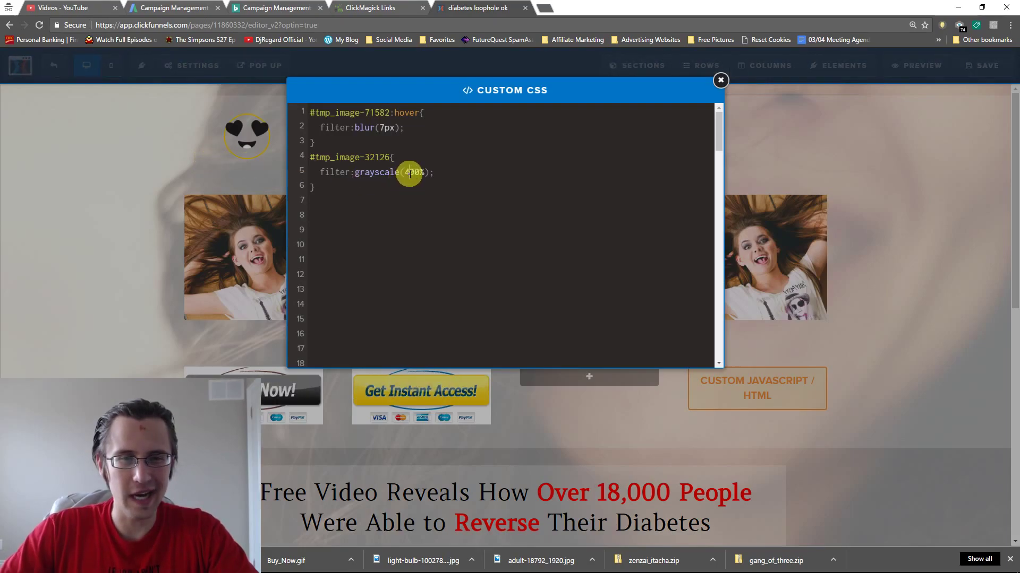
pyautogui.write('5')
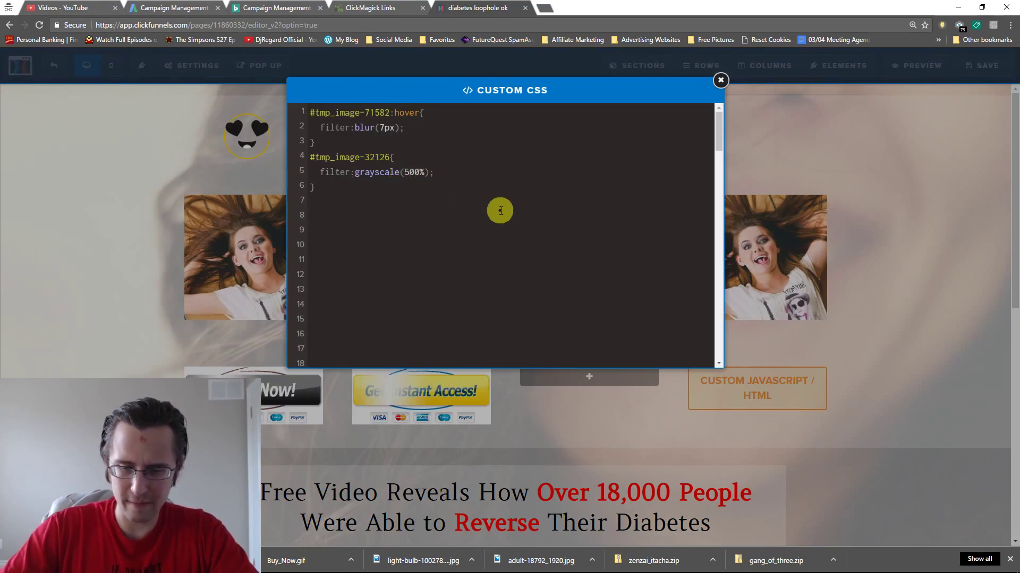
pyautogui.press('Delete')
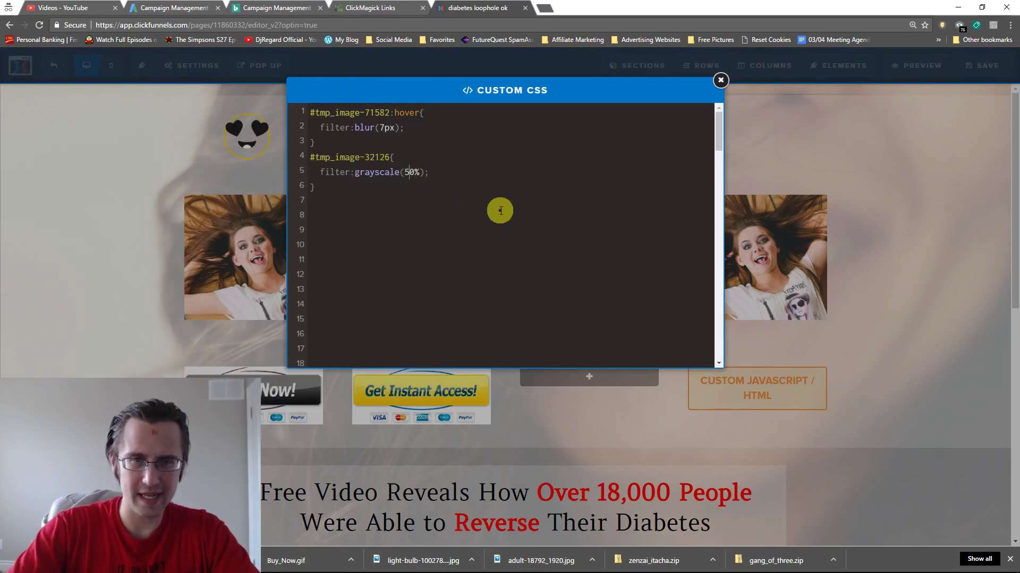
pyautogui.click(719, 79)
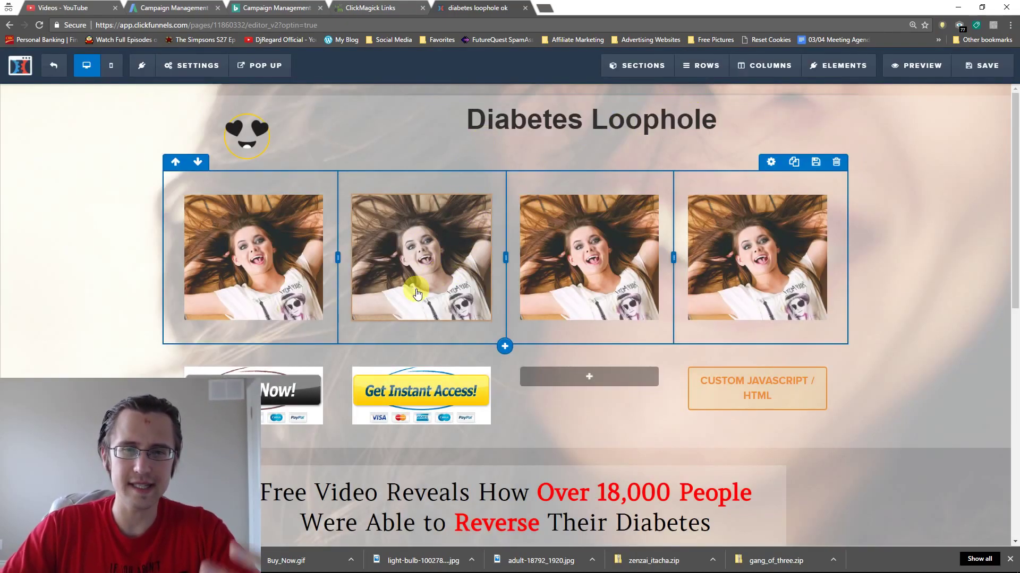
# Add :hover to the #tmp_image-32126 selector so it grays only on hover.
pyautogui.click(198, 65)
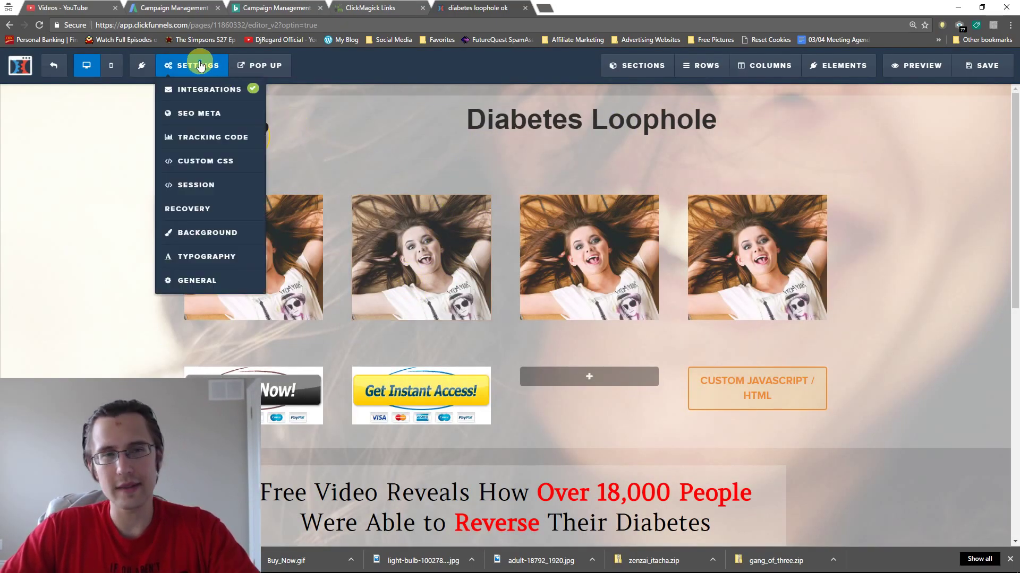
pyautogui.click(200, 161)
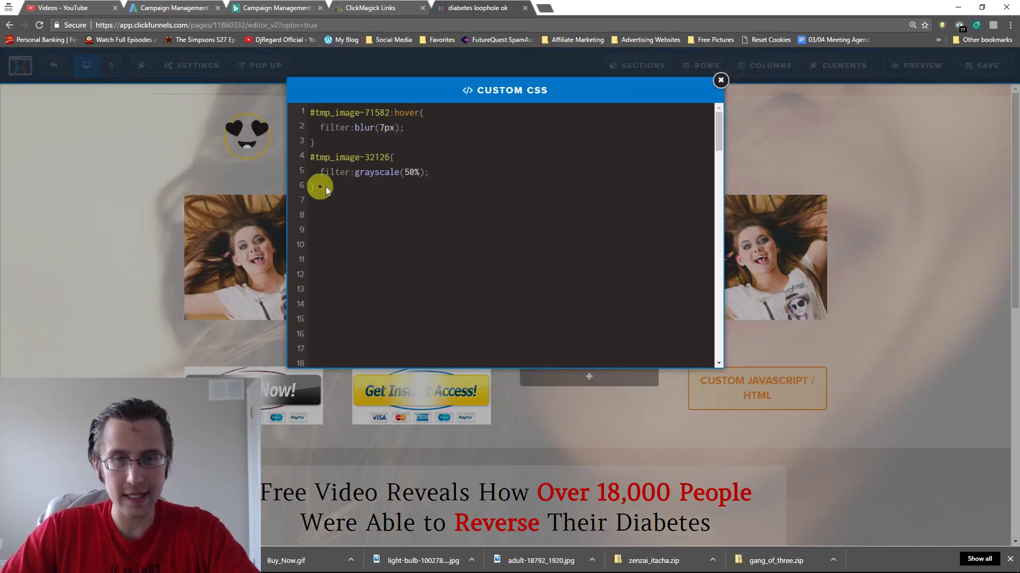
pyautogui.click(389, 158)
pyautogui.write(':hover')
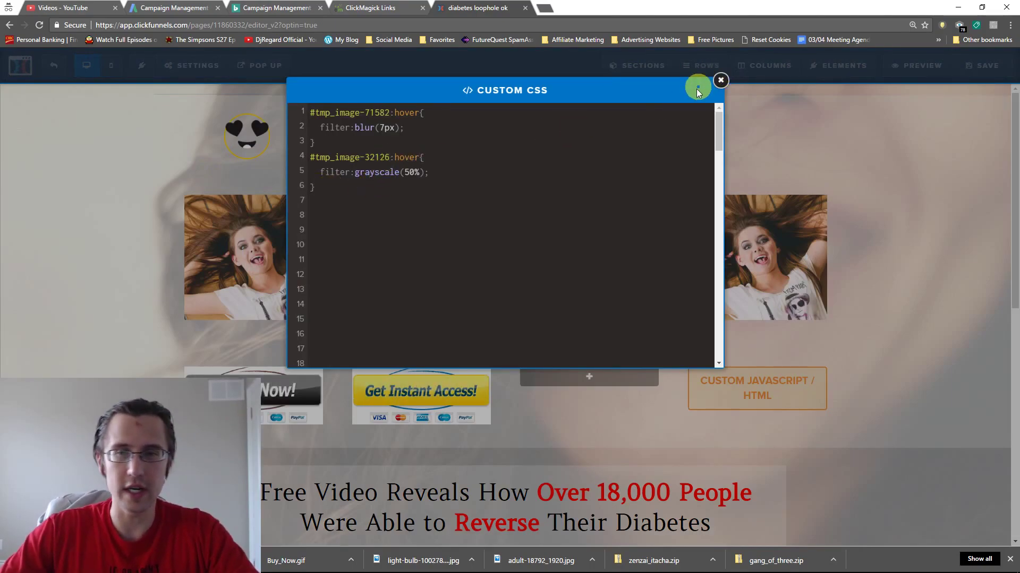
pyautogui.click(719, 81)
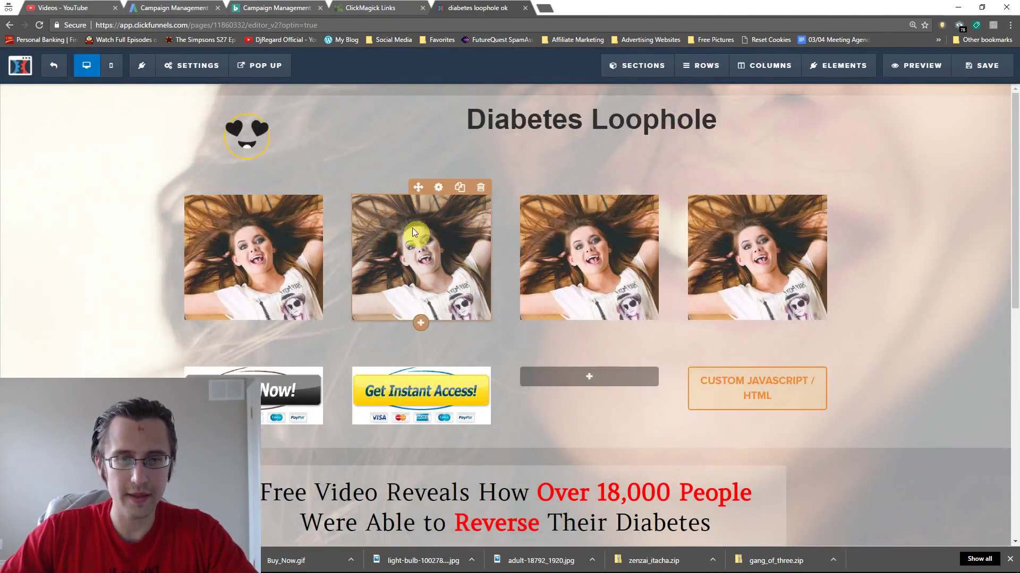
pyautogui.click(206, 77)
# Copy the third photo's CSS ID, #tmp_image-83169, from its settings.
pyautogui.click(205, 160)
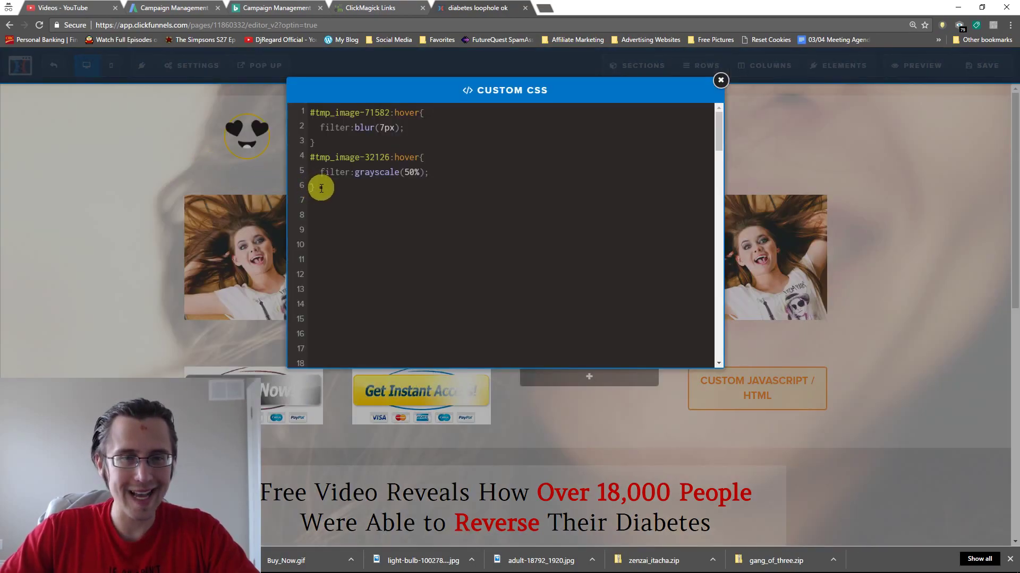
pyautogui.click(719, 80)
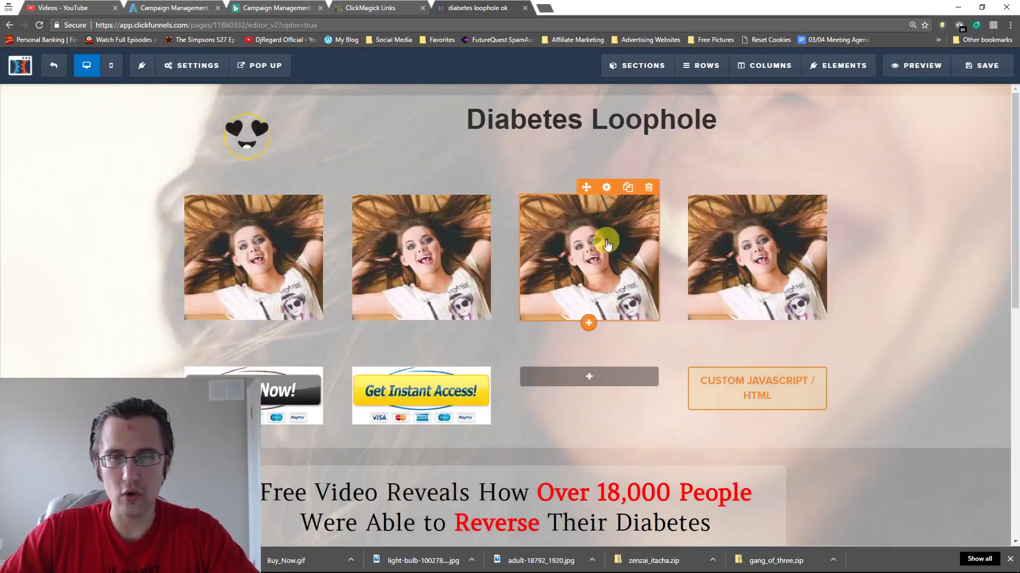
pyautogui.click(610, 187)
pyautogui.click(965, 523)
pyautogui.moveTo(393, 249); pyautogui.dragTo(460, 236)
pyautogui.click(653, 144)
# Add a #tmp_image-83169 rule with filter:brightness(100%) in Custom CSS.
pyautogui.click(191, 65)
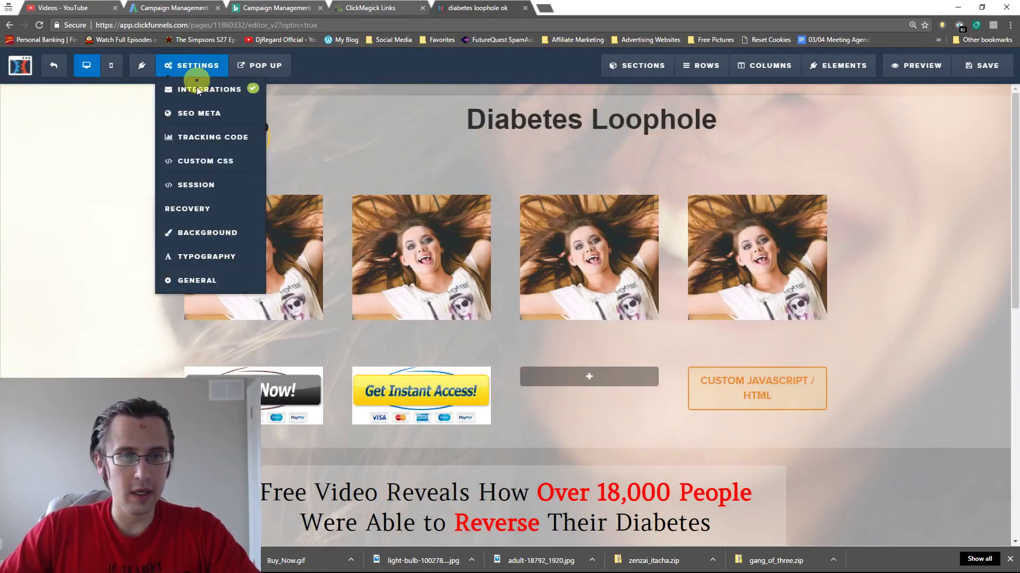
pyautogui.click(191, 153)
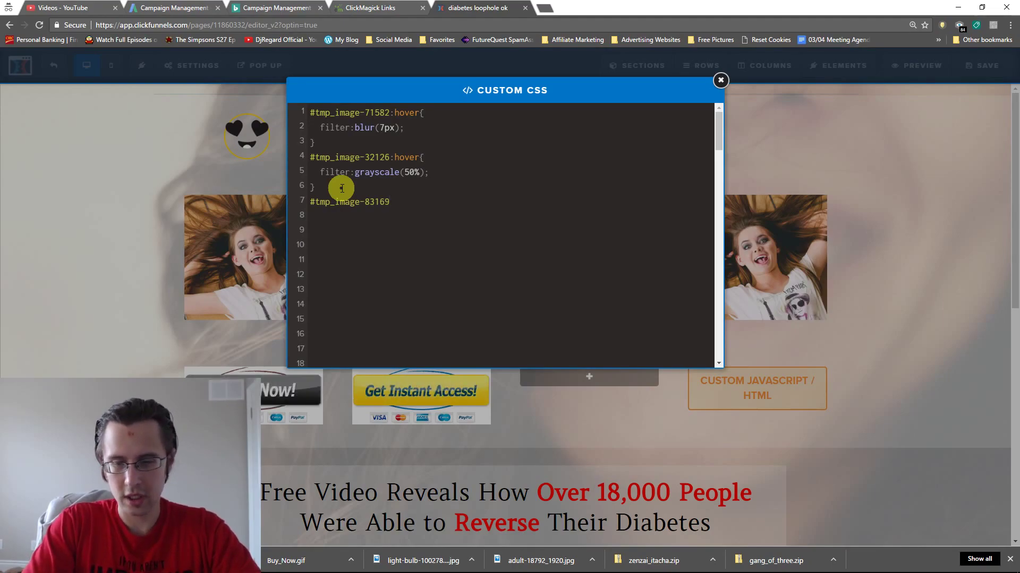
pyautogui.write('filter:br')
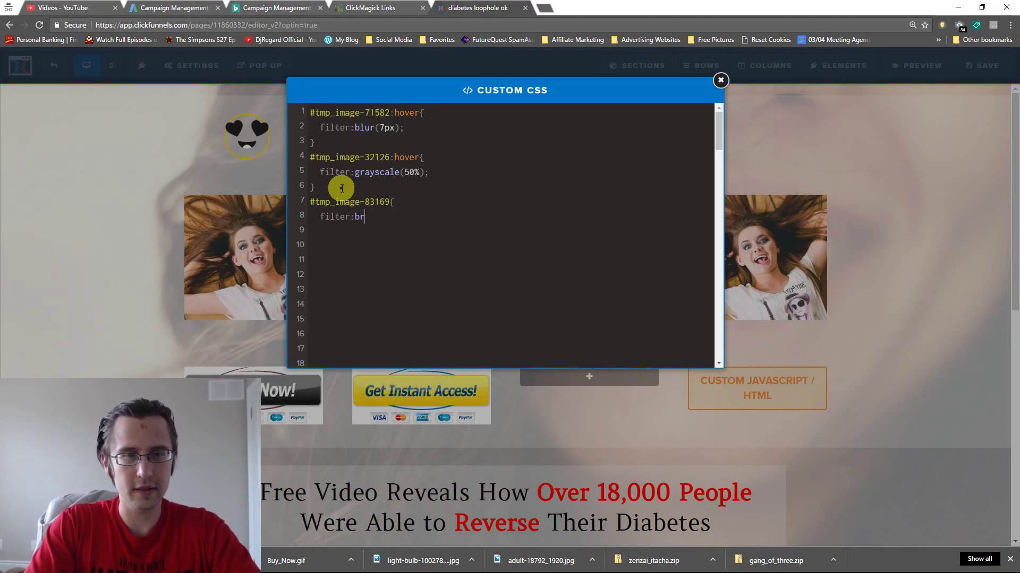
pyautogui.write('ightness(')
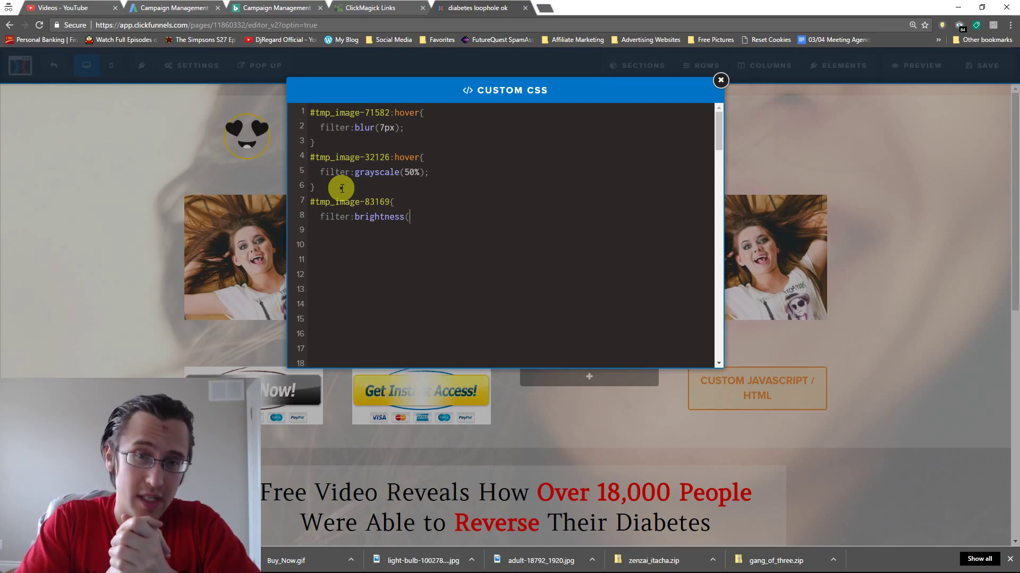
pyautogui.write('100')
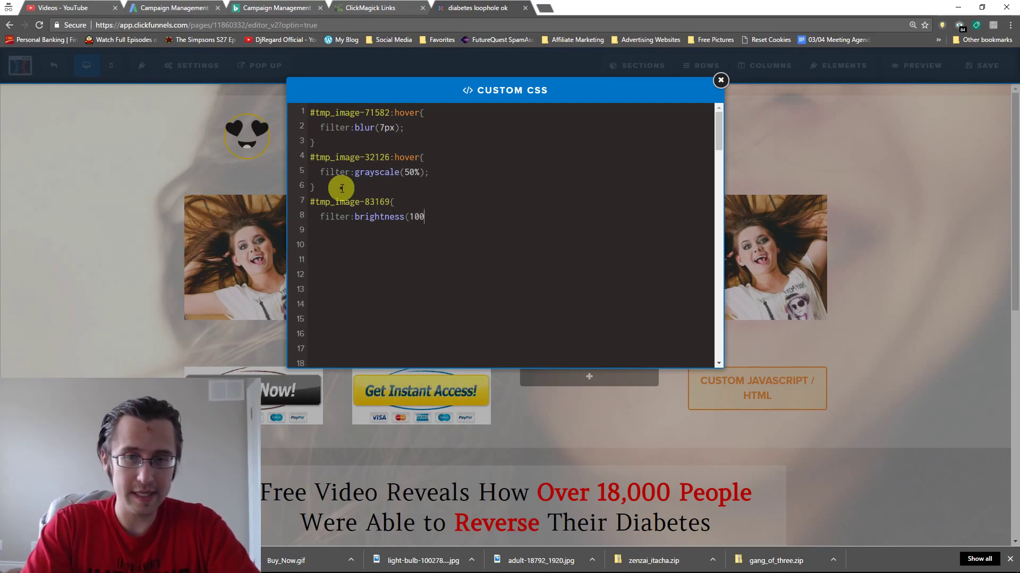
pyautogui.write('%);')
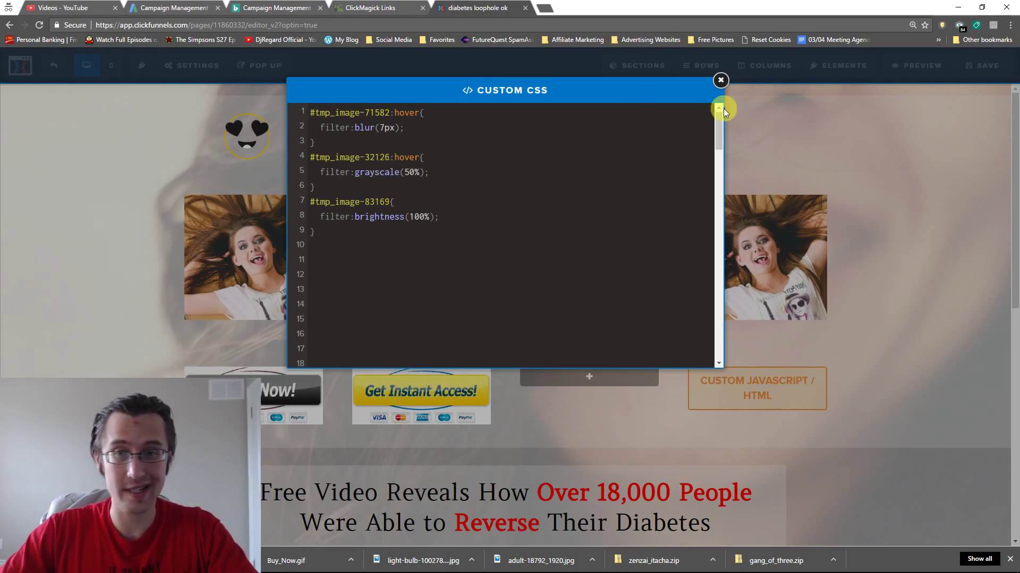
pyautogui.click(721, 80)
# Preview the third photo at brightness 0% and then 300%.
pyautogui.click(196, 65)
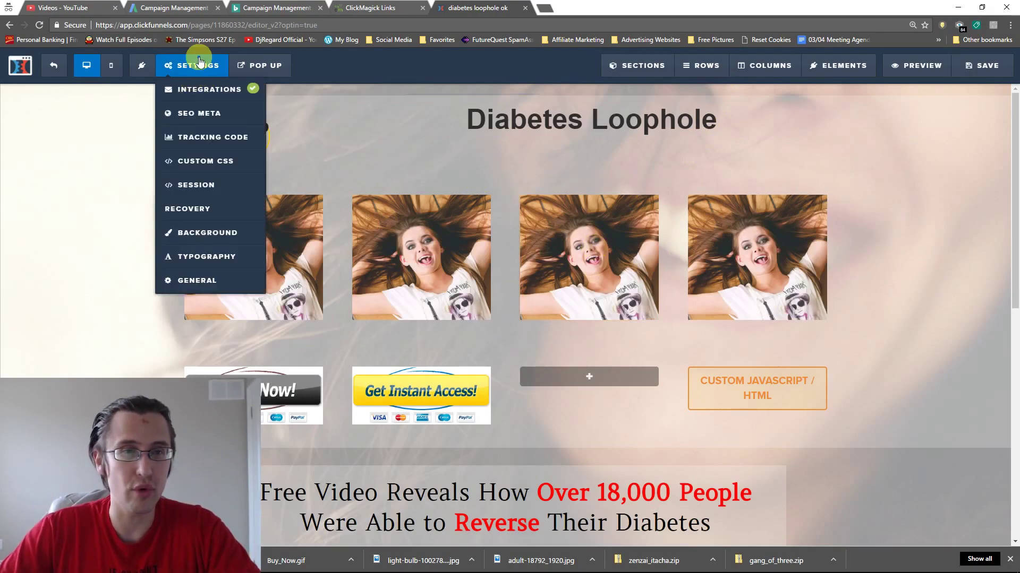
pyautogui.click(221, 161)
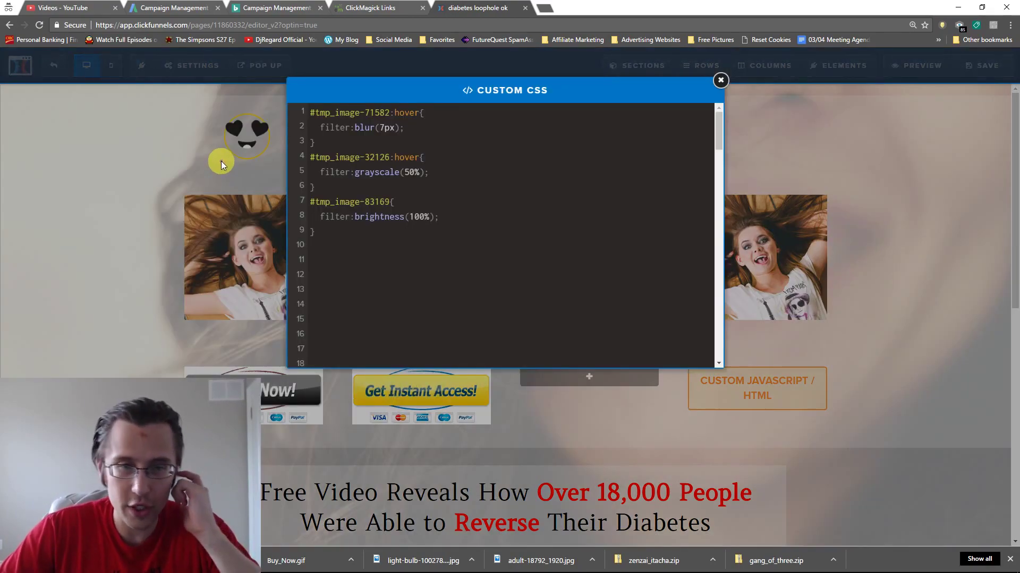
pyautogui.click(422, 218)
pyautogui.press('BackSpace')
pyautogui.press('BackSpace')
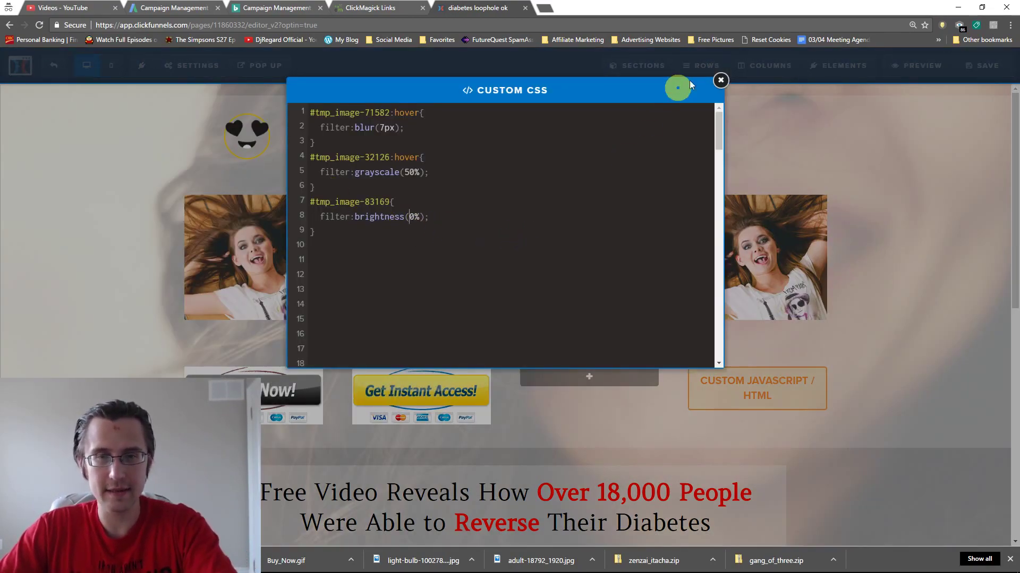
pyautogui.click(720, 80)
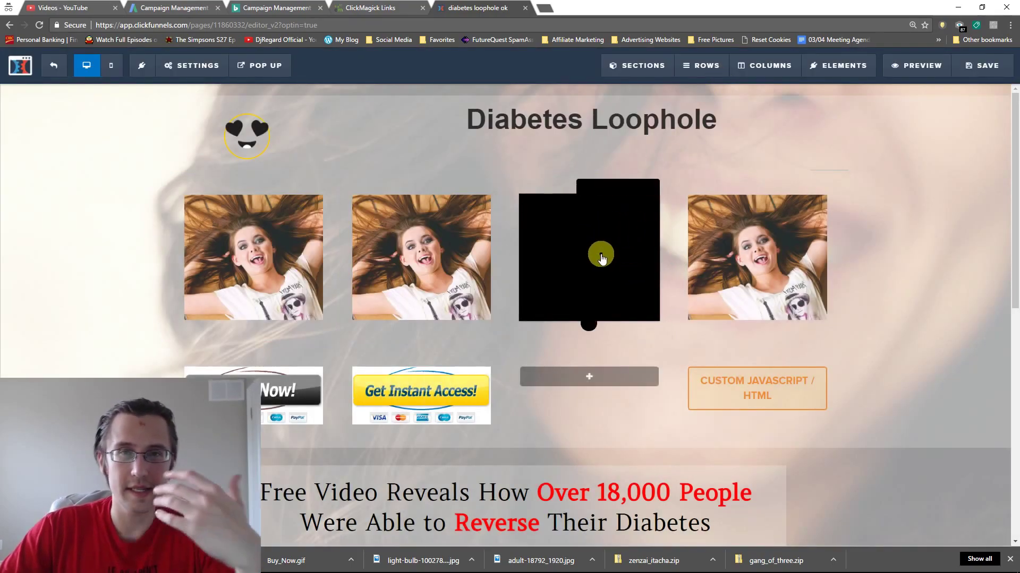
pyautogui.click(180, 66)
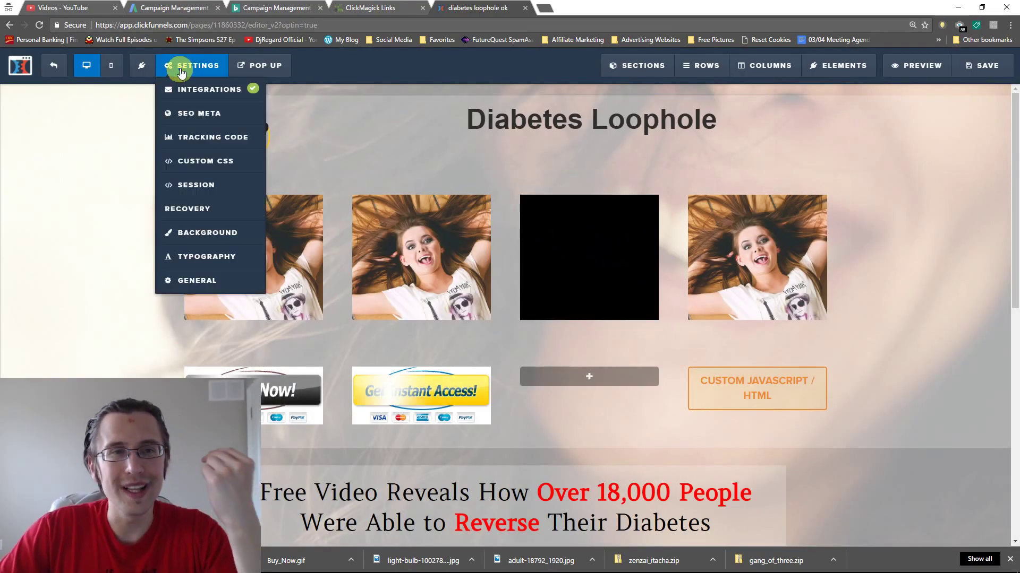
pyautogui.click(183, 160)
pyautogui.click(410, 216)
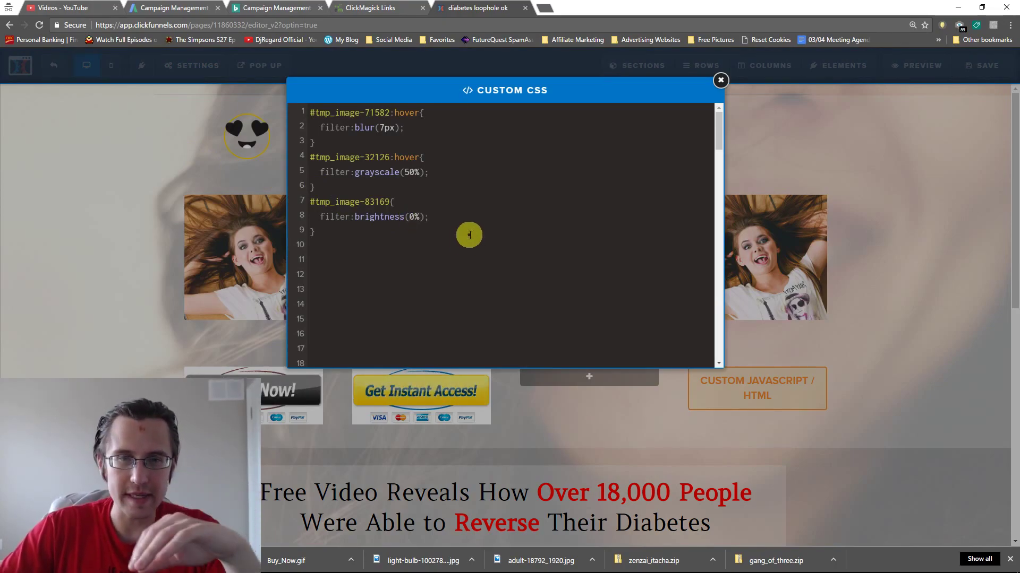
pyautogui.write('30')
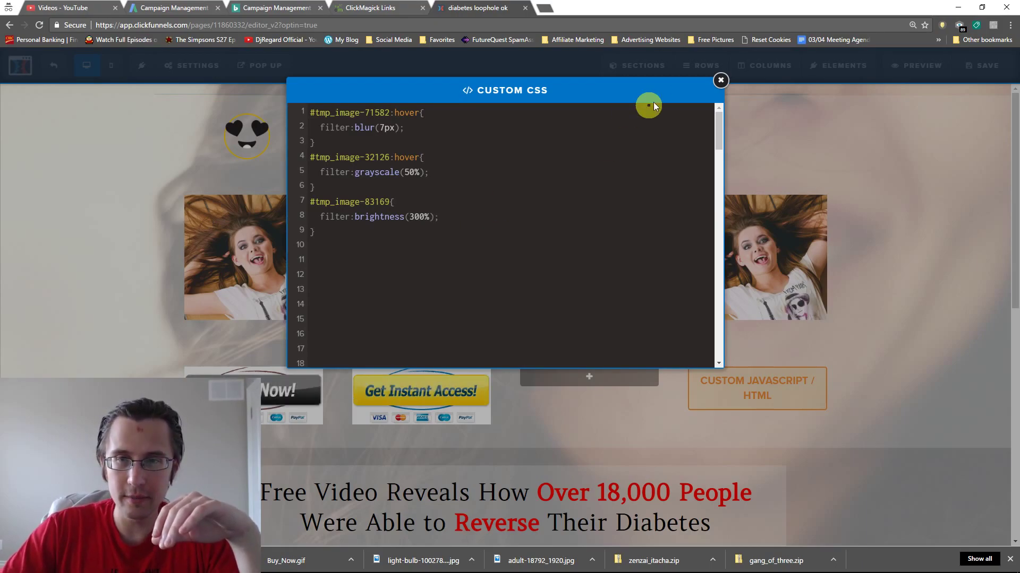
pyautogui.click(721, 82)
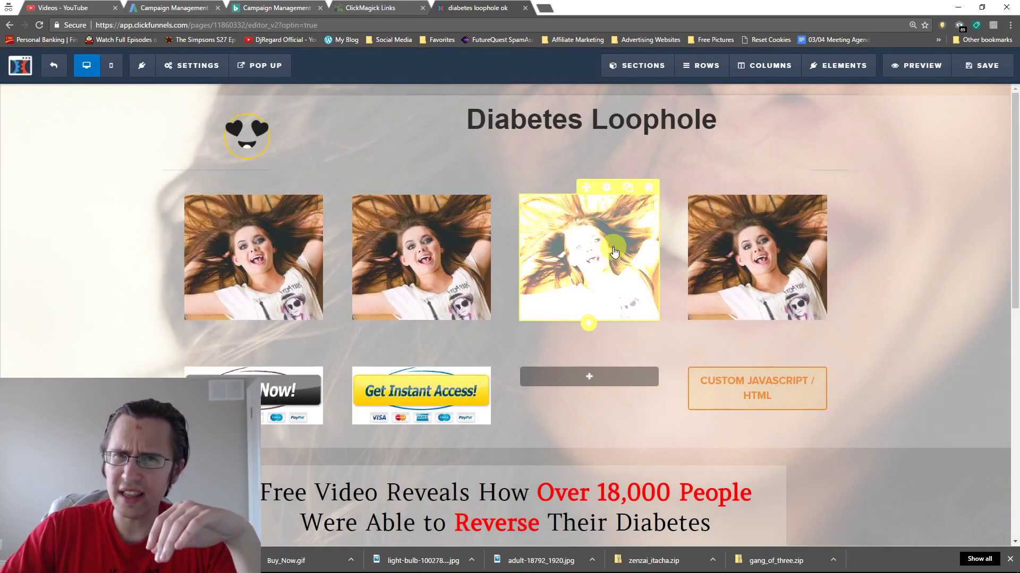
# Lower the third photo's brightness to 200% and check the result.
pyautogui.click(192, 65)
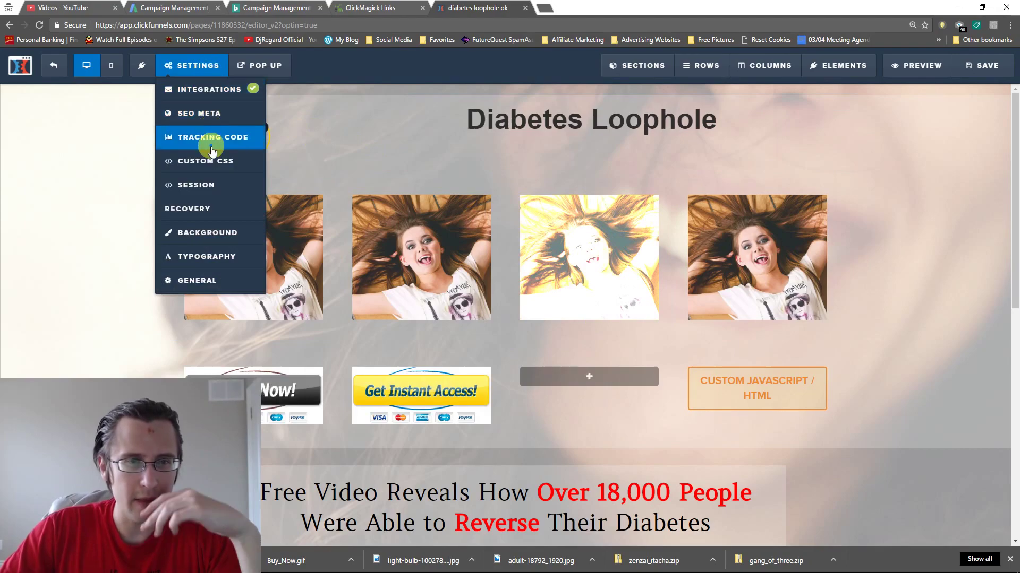
pyautogui.click(210, 160)
pyautogui.click(415, 218)
pyautogui.press('BackSpace')
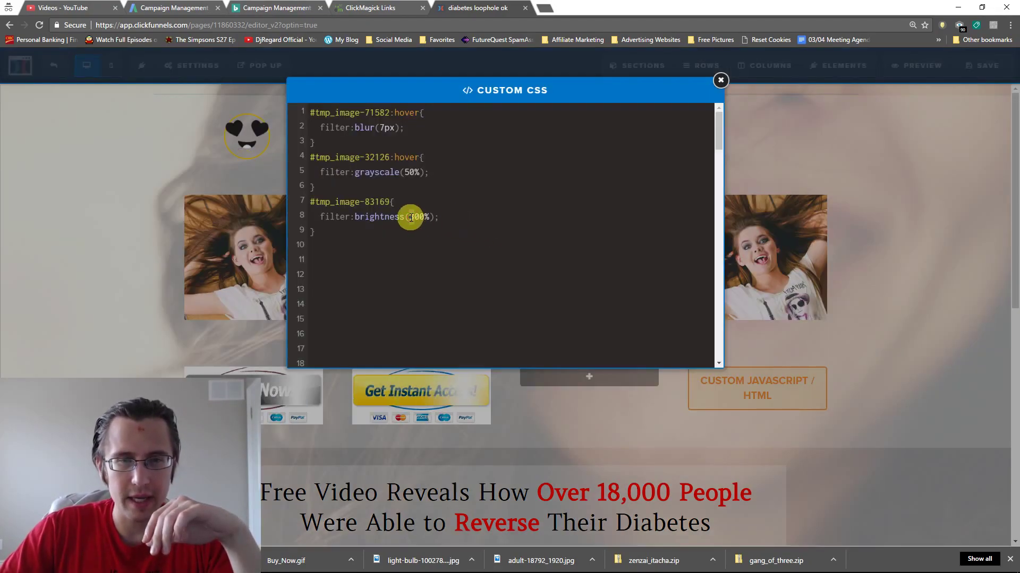
pyautogui.write('2')
pyautogui.click(720, 80)
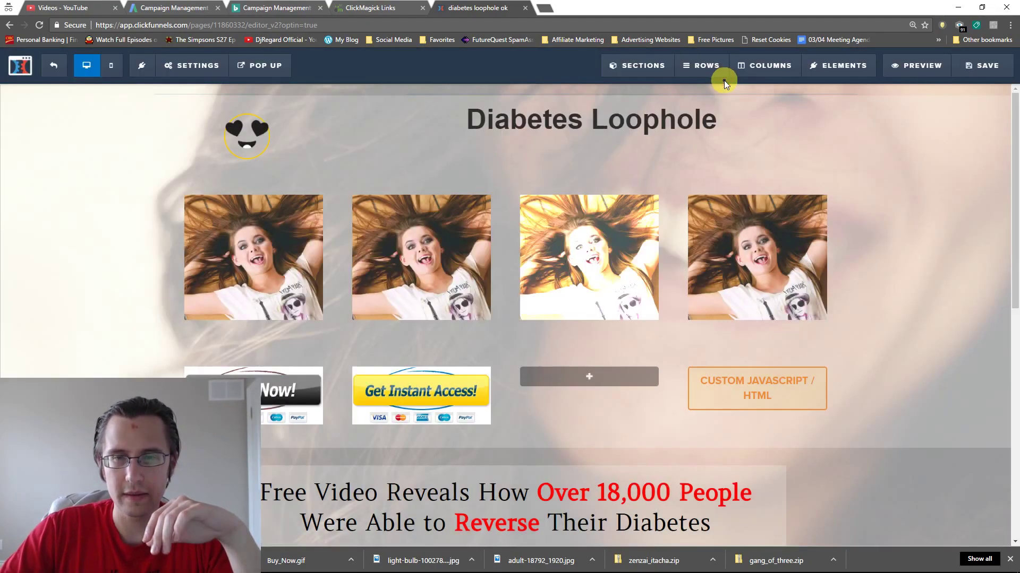
pyautogui.moveTo(606, 190)
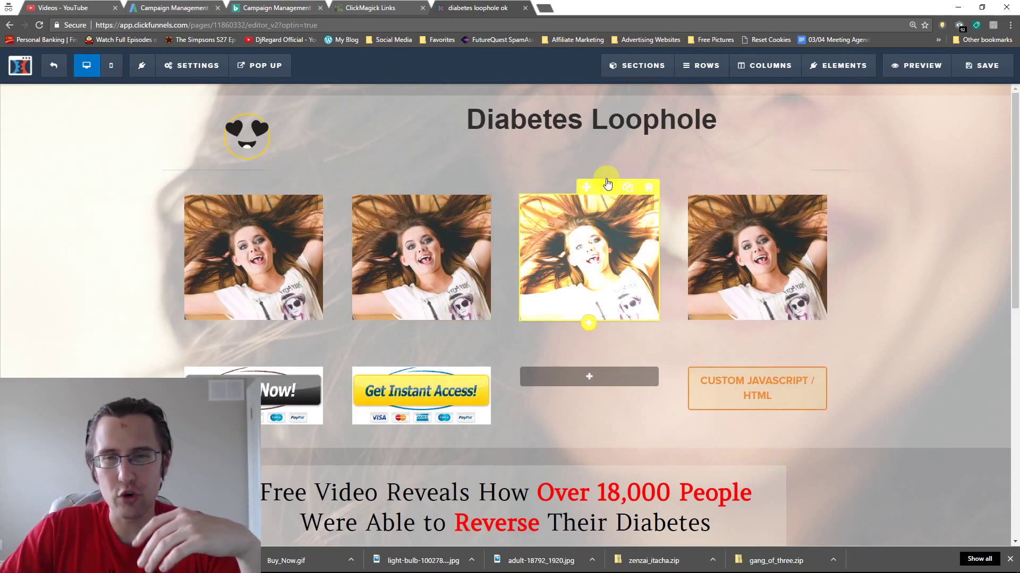
# Settle the third photo's brightness at 150%.
pyautogui.click(192, 66)
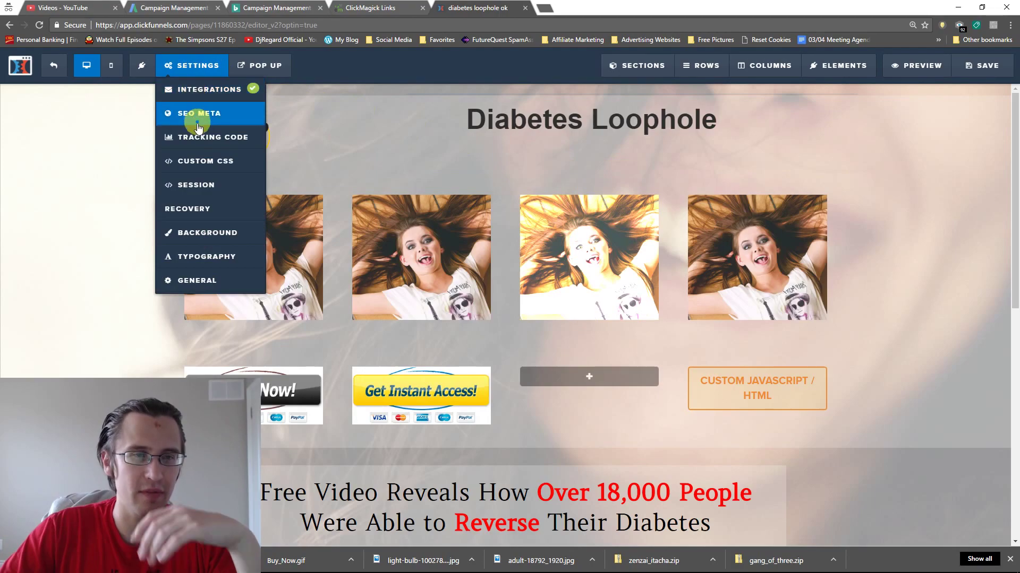
pyautogui.click(194, 162)
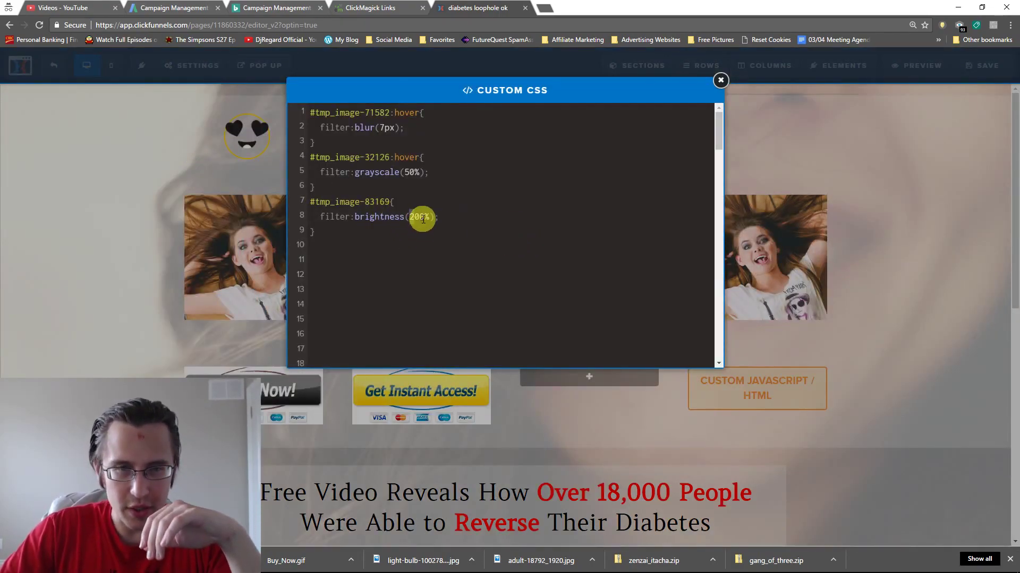
pyautogui.click(423, 217)
pyautogui.press('BackSpace')
pyautogui.press('BackSpace')
pyautogui.write('15')
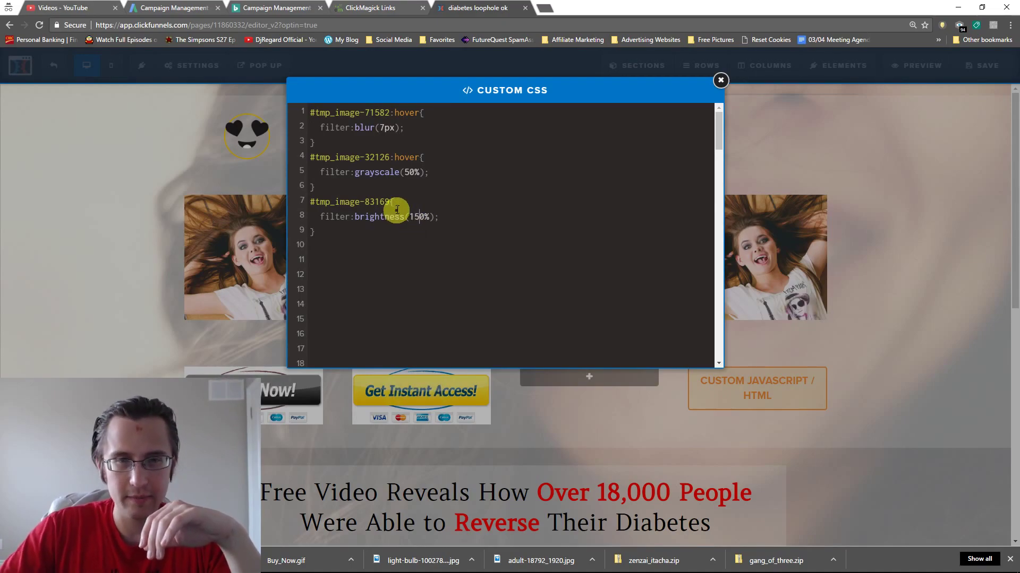
pyautogui.click(720, 80)
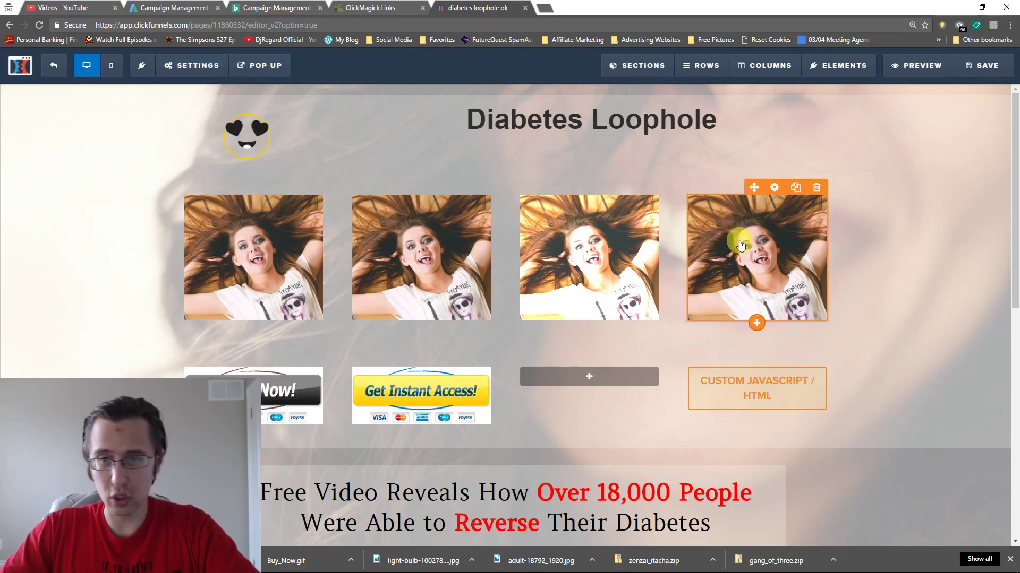
# Copy the fourth photo's CSS ID, #tmp_image-73267, from its CSS info.
pyautogui.click(774, 187)
pyautogui.click(965, 528)
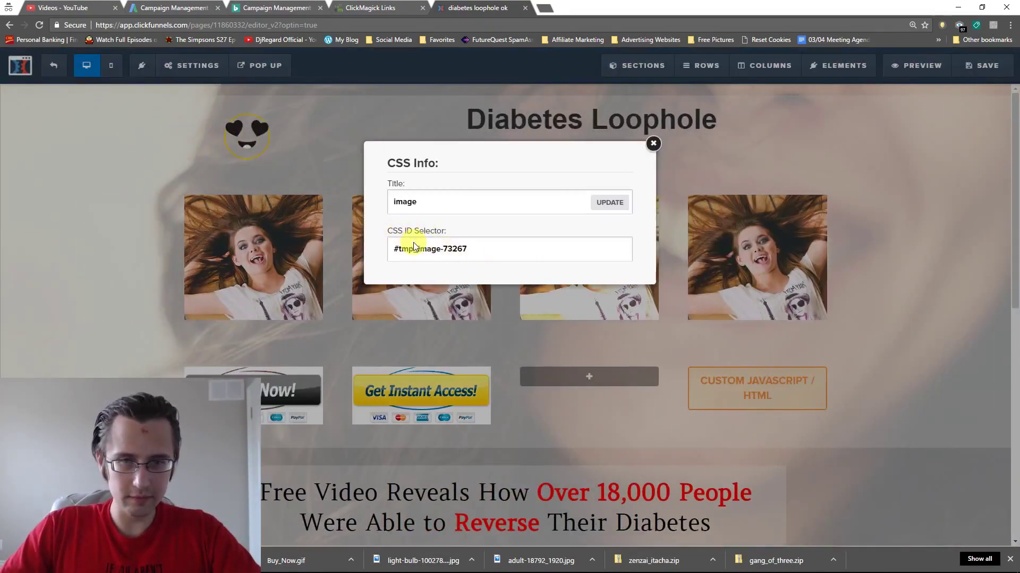
pyautogui.tripleClick(412, 248)
pyautogui.hotkey('ctrl', 'c')
pyautogui.click(652, 143)
# Add a #tmp_image-73267 rule combining blur 5px, grayscale 50% and brightness 50%.
pyautogui.moveTo(188, 69)
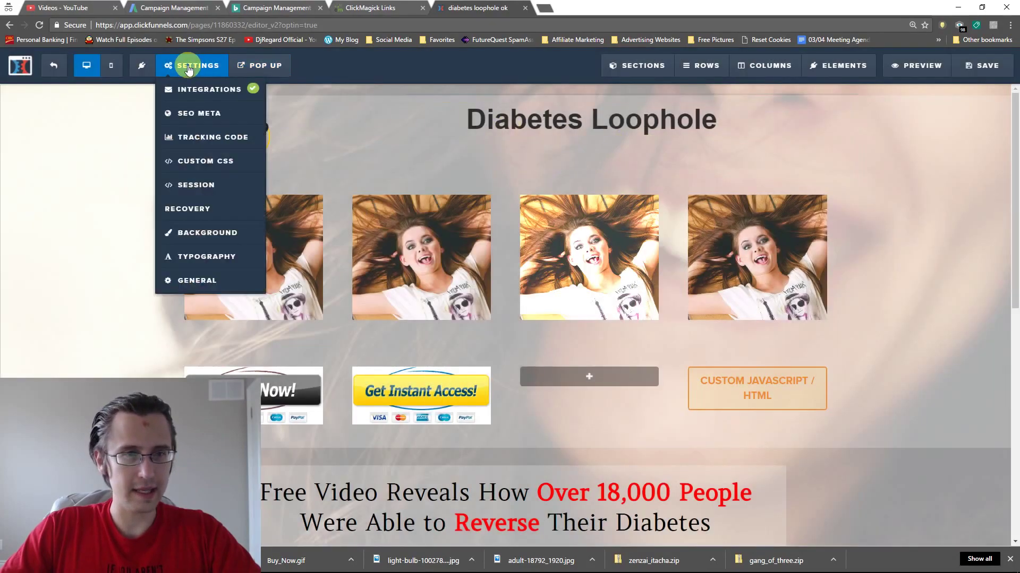
pyautogui.click(201, 161)
pyautogui.click(338, 232)
pyautogui.hotkey('ctrl', 'v')
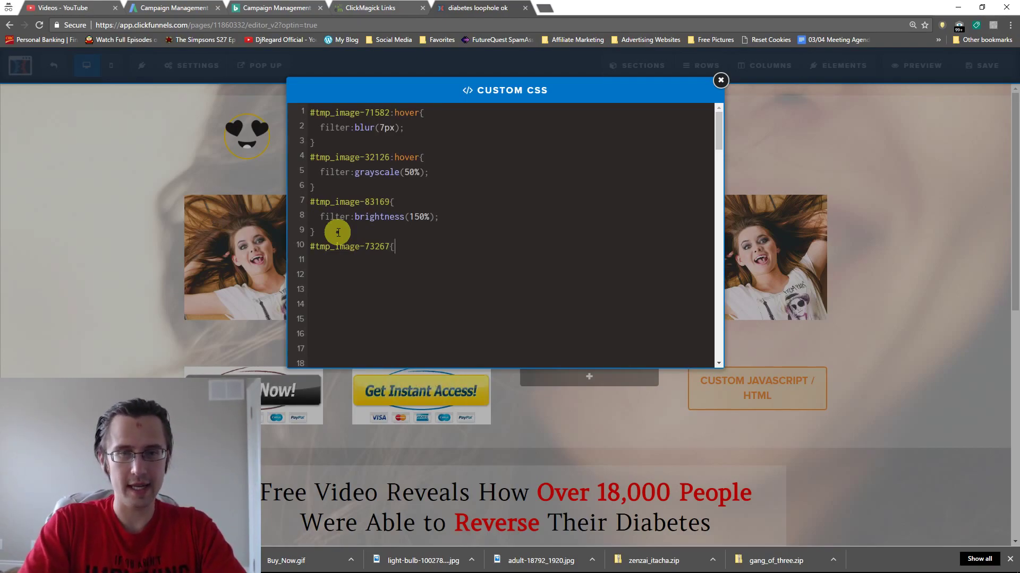
pyautogui.press('Return')
pyautogui.write('filter:')
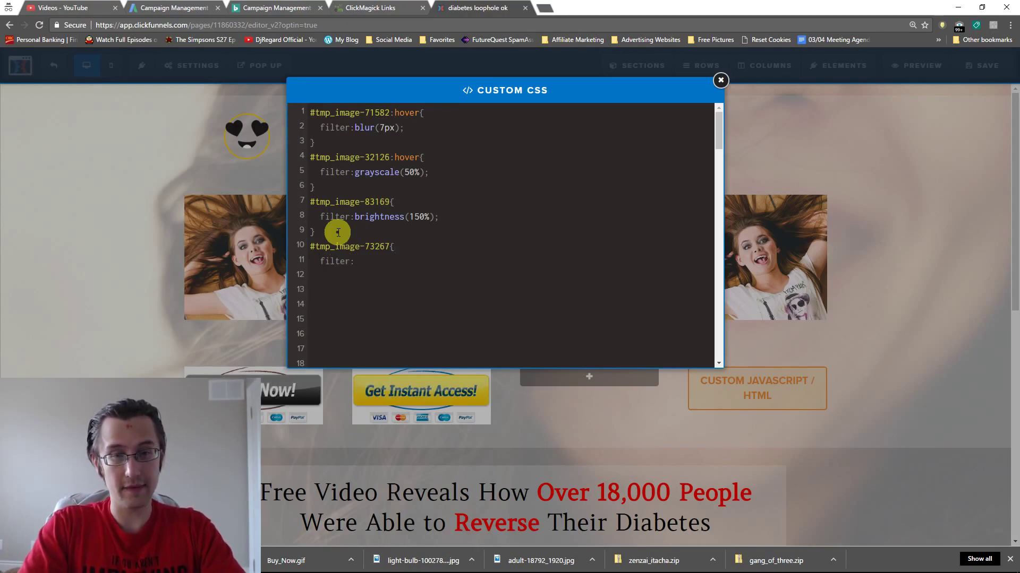
pyautogui.write('blue')
pyautogui.write('r')
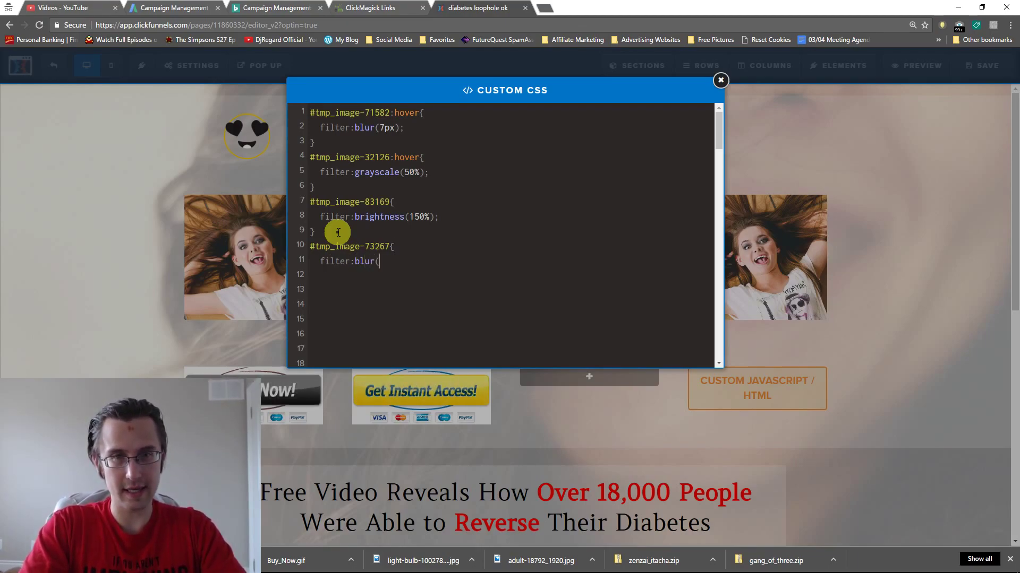
pyautogui.write('(5px')
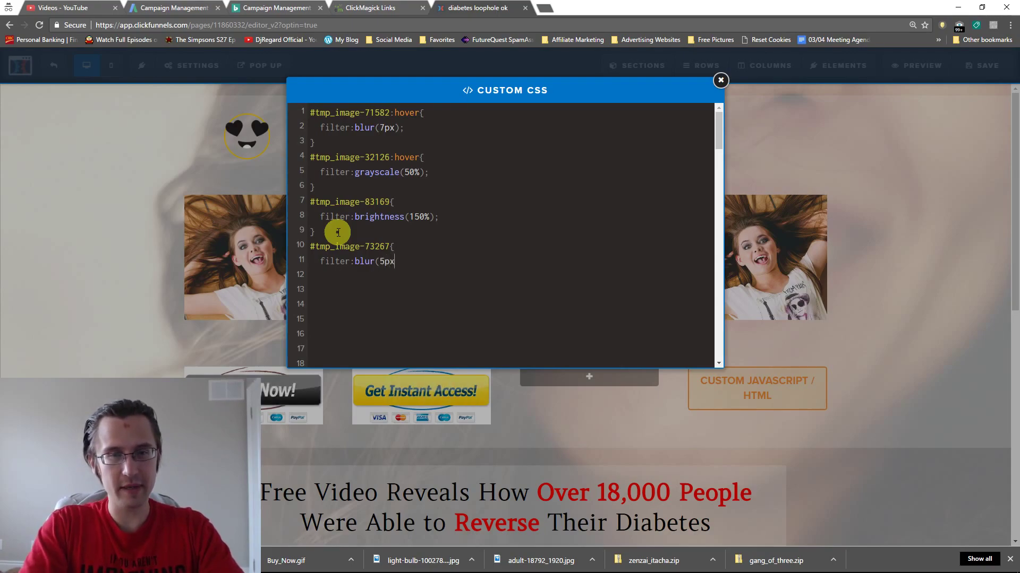
pyautogui.write(')')
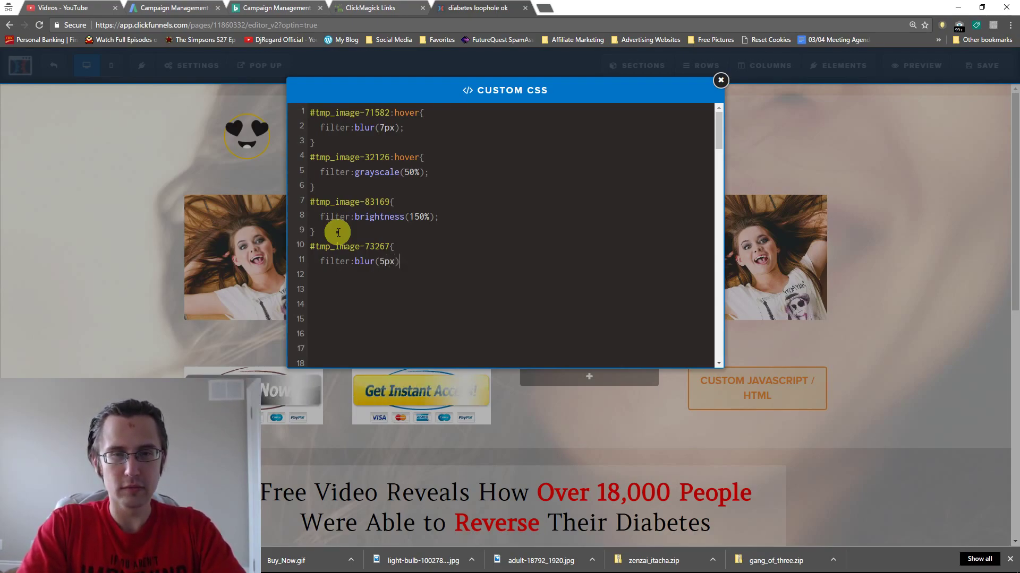
pyautogui.write(' gra')
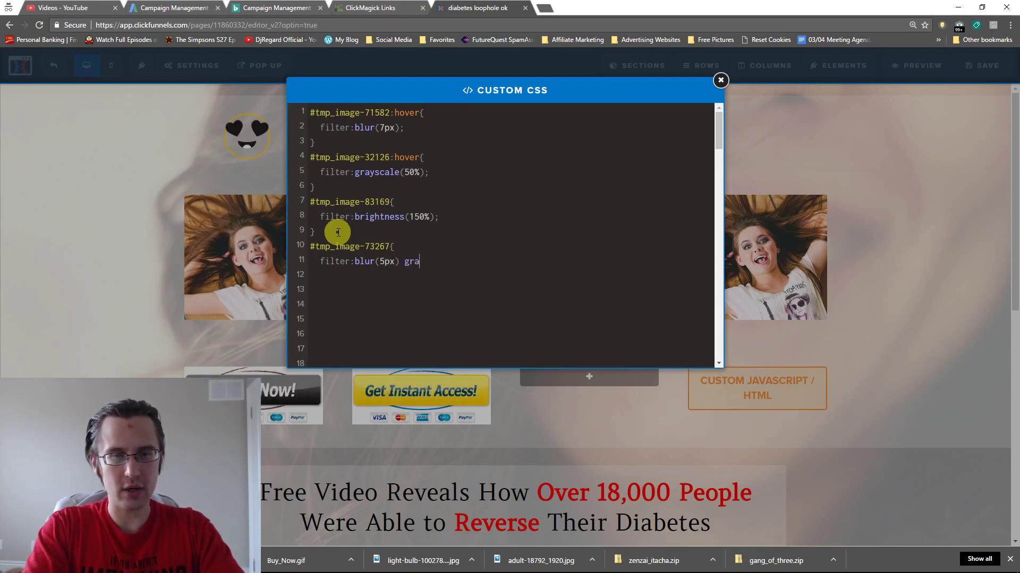
pyautogui.write('yscale(')
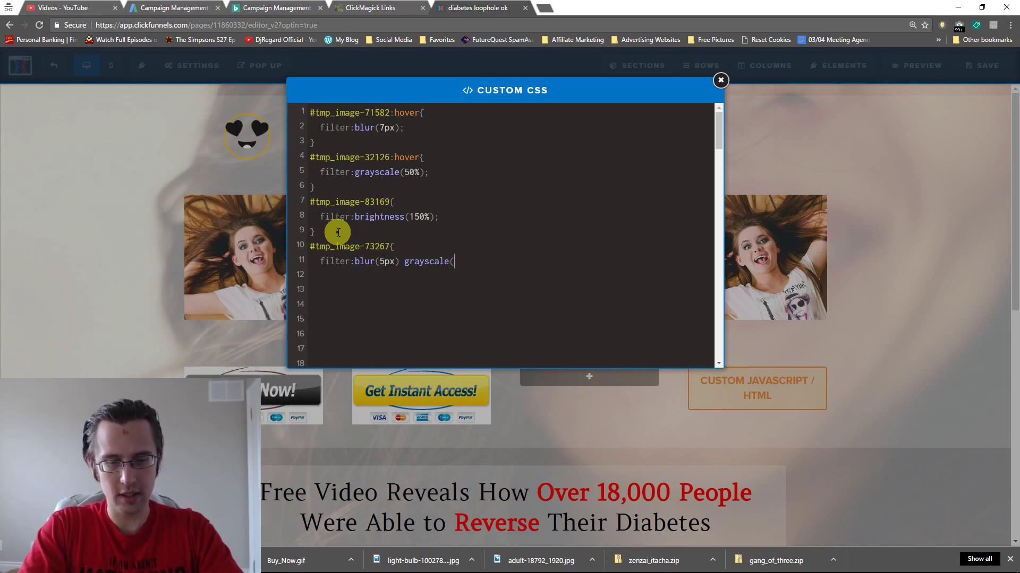
pyautogui.write('50%')
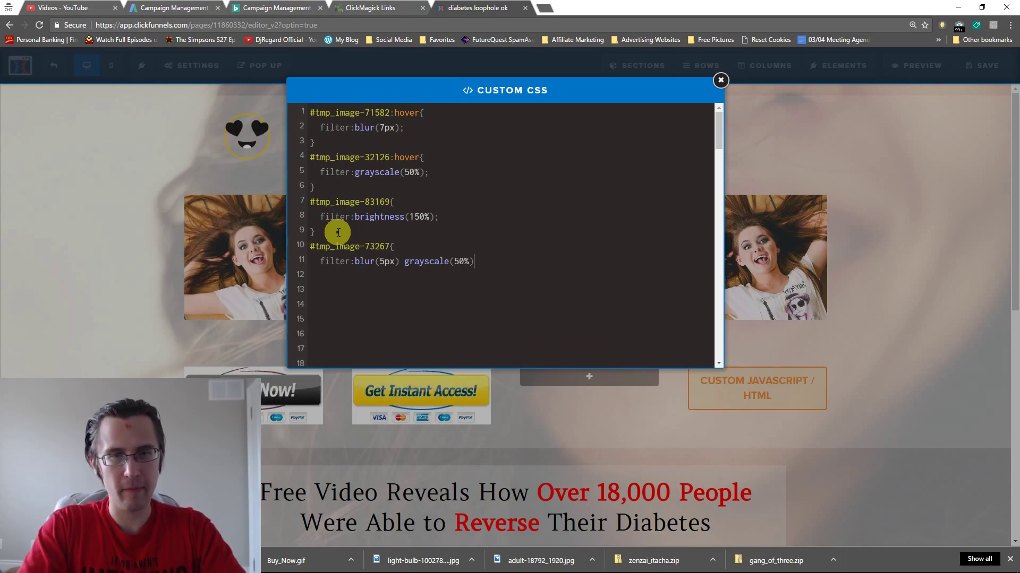
pyautogui.write(') brightness(')
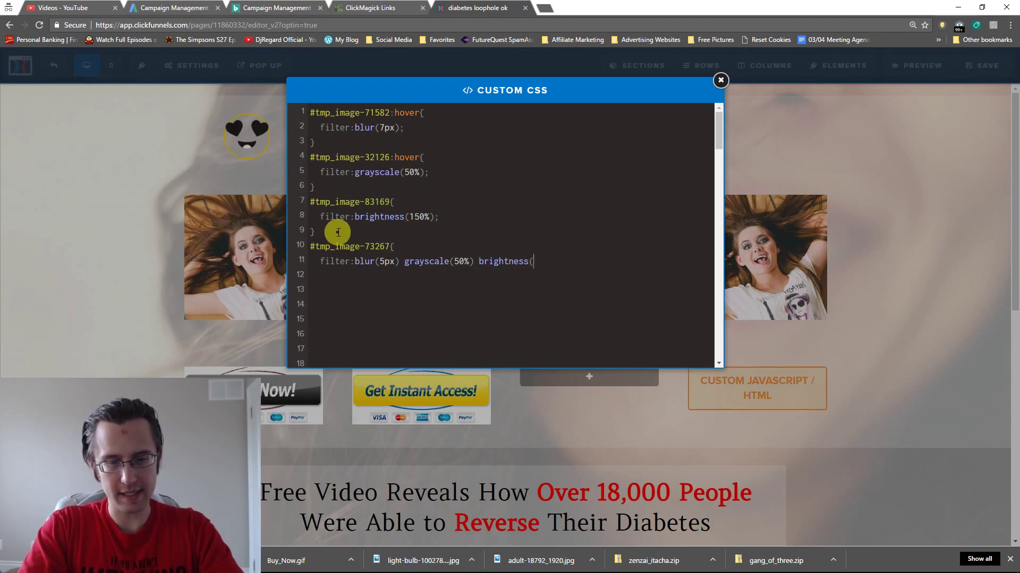
pyautogui.write('50%);')
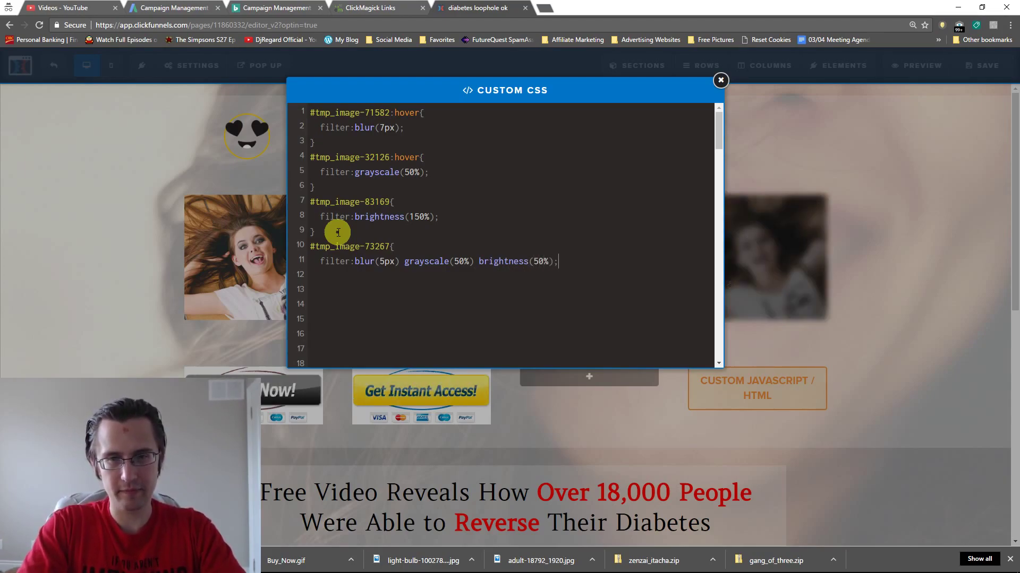
pyautogui.write('}')
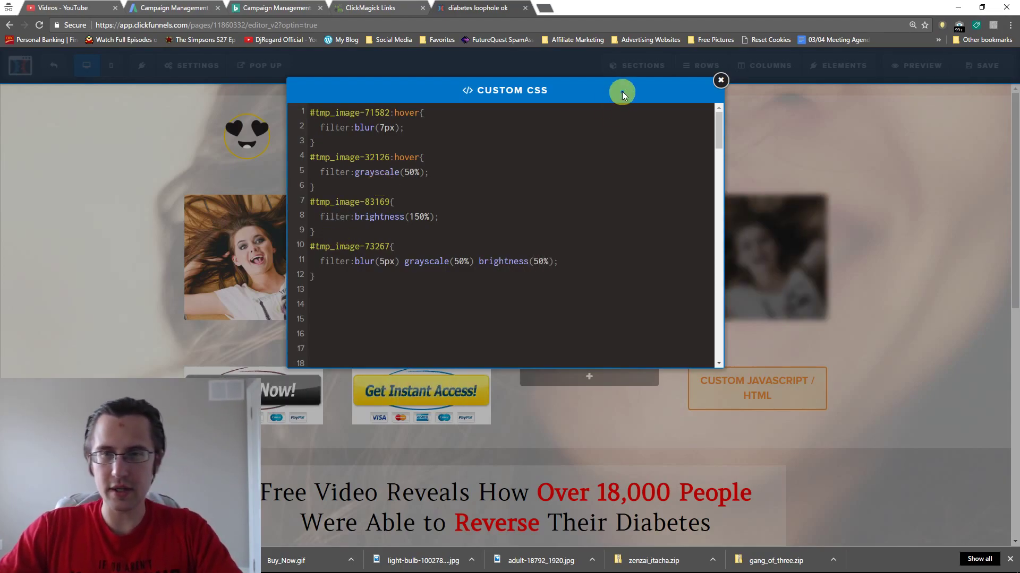
pyautogui.click(720, 81)
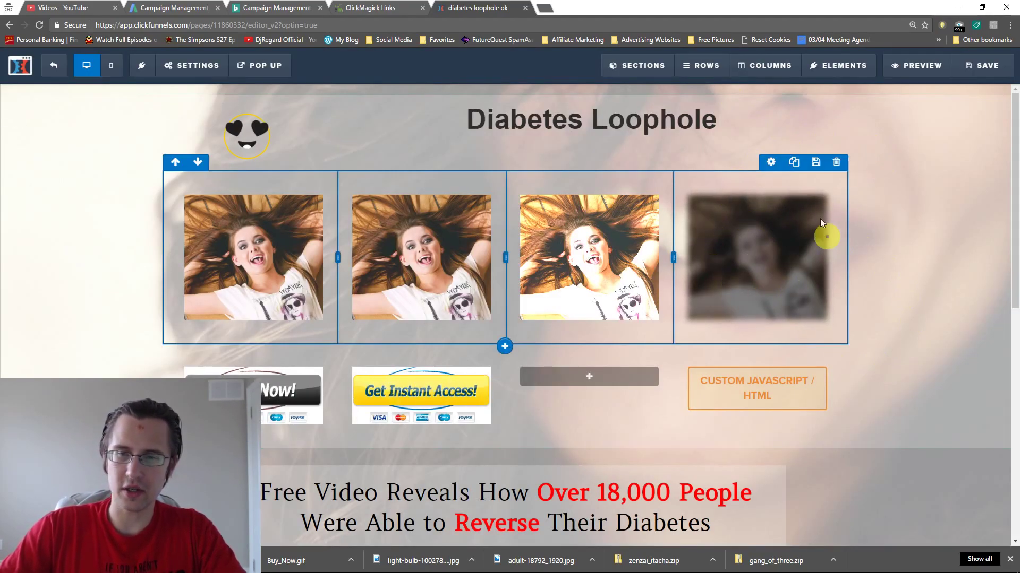